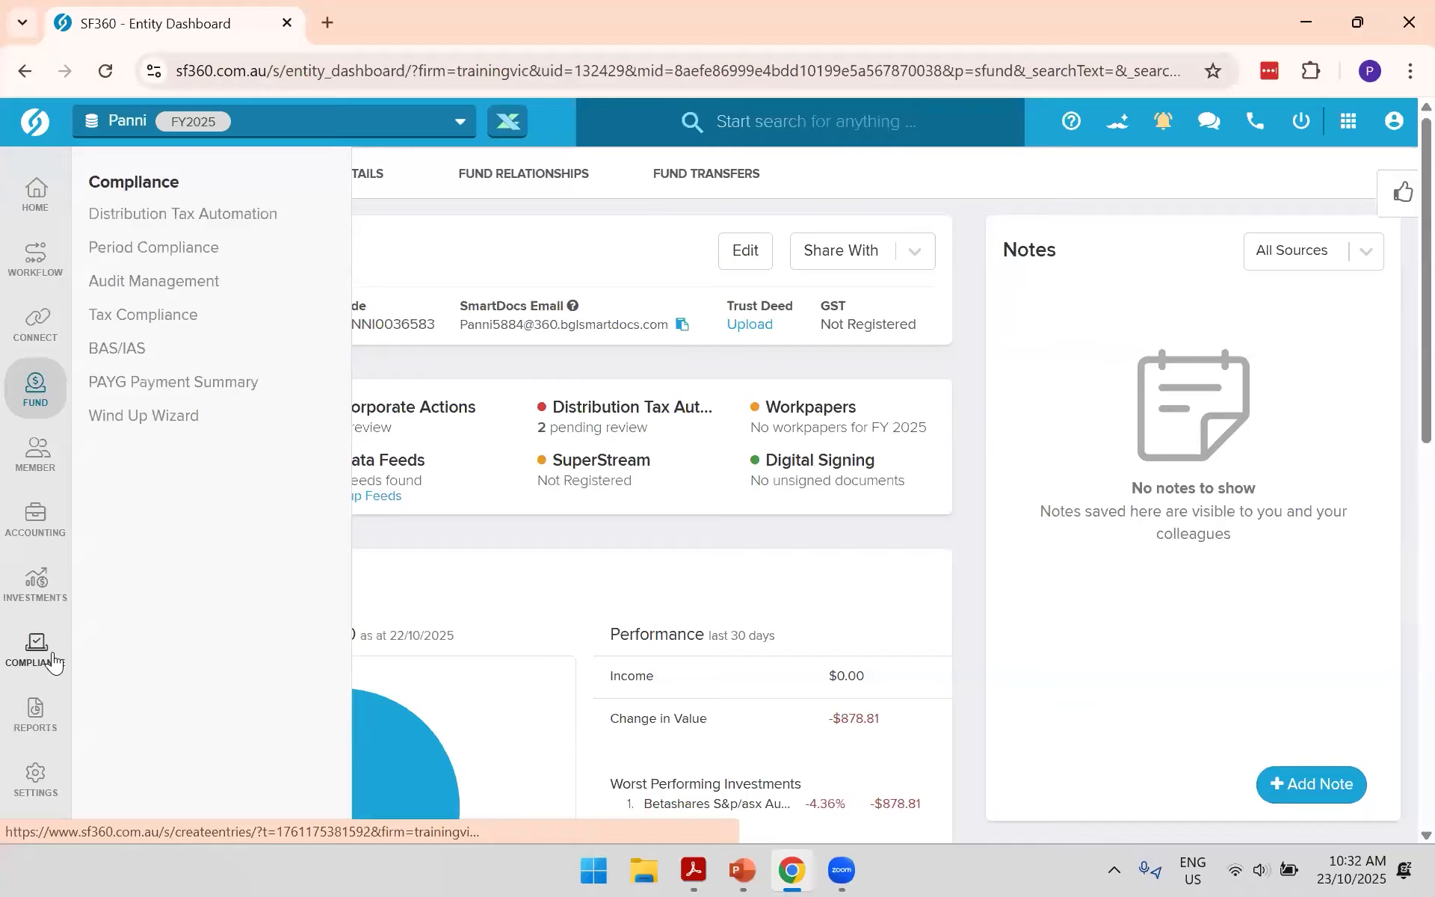
# Step: Start a new bank statement transaction from the fund's transaction list
pyautogui.click(187, 218)
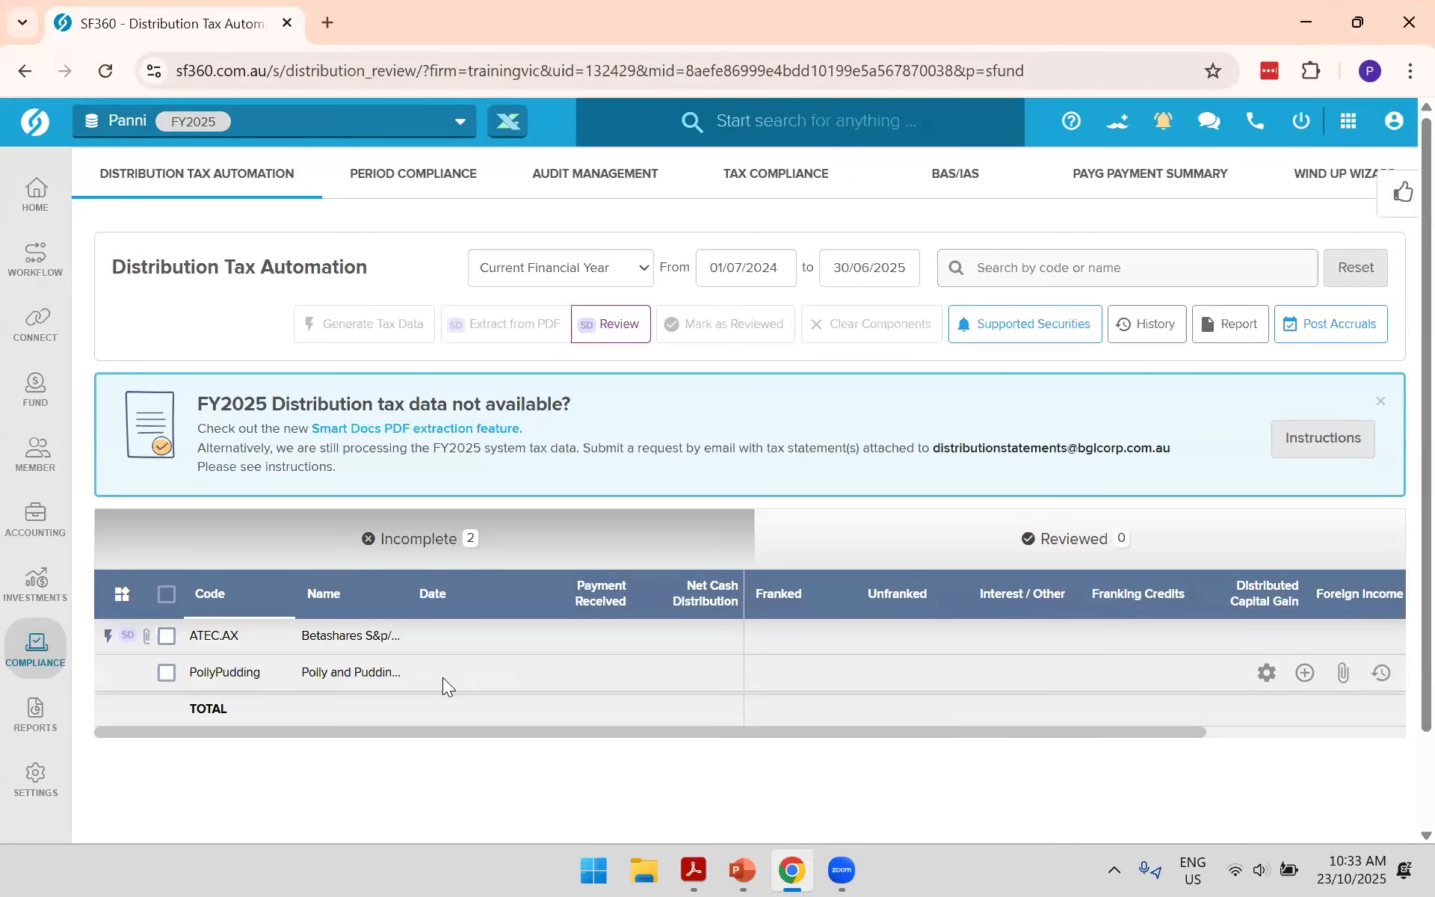
pyautogui.moveTo(35, 516)
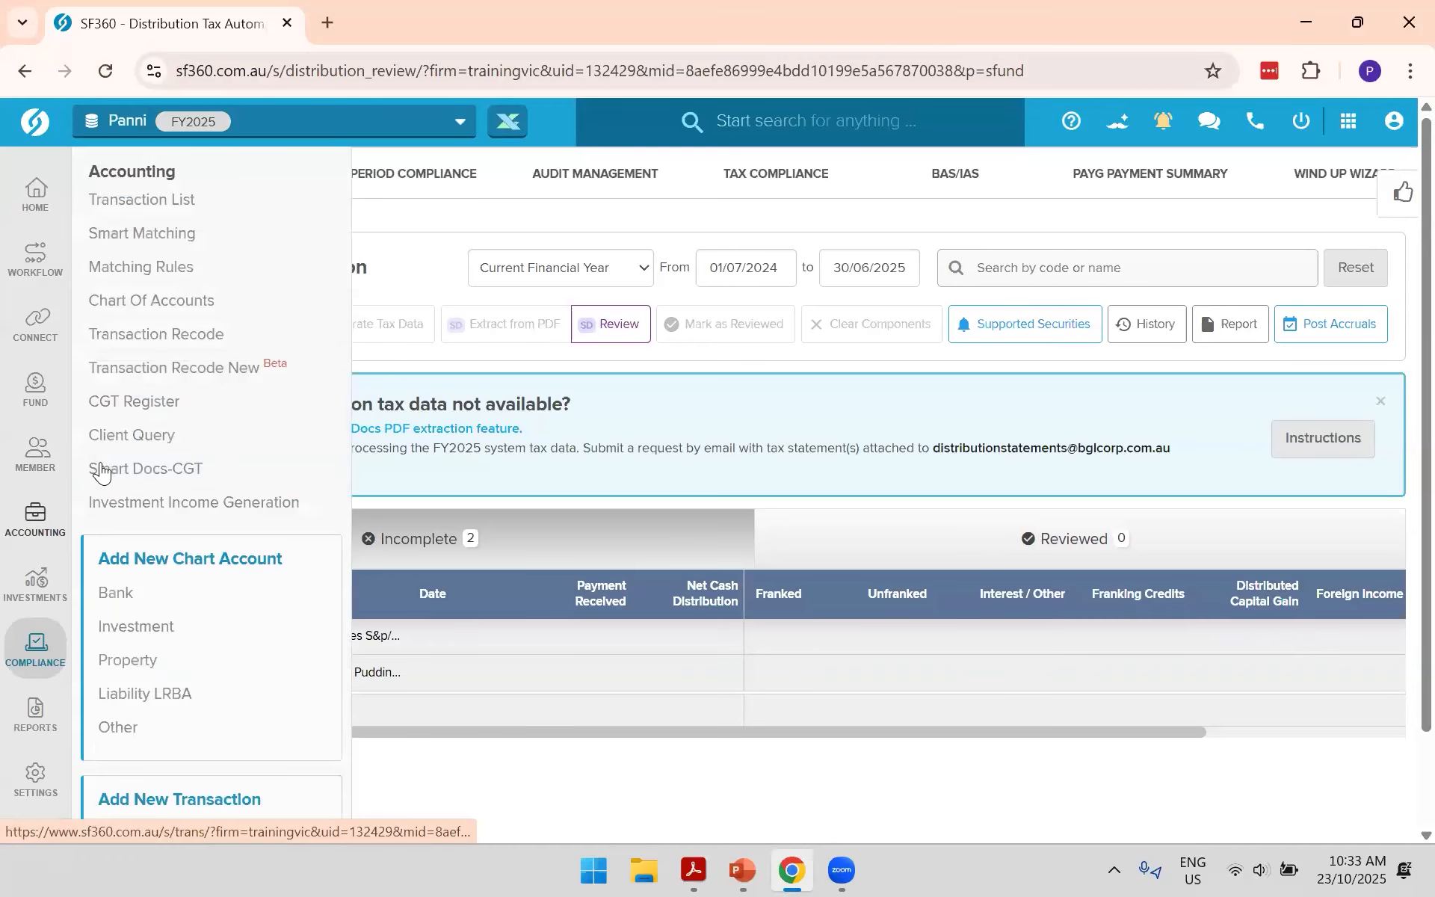
pyautogui.click(180, 202)
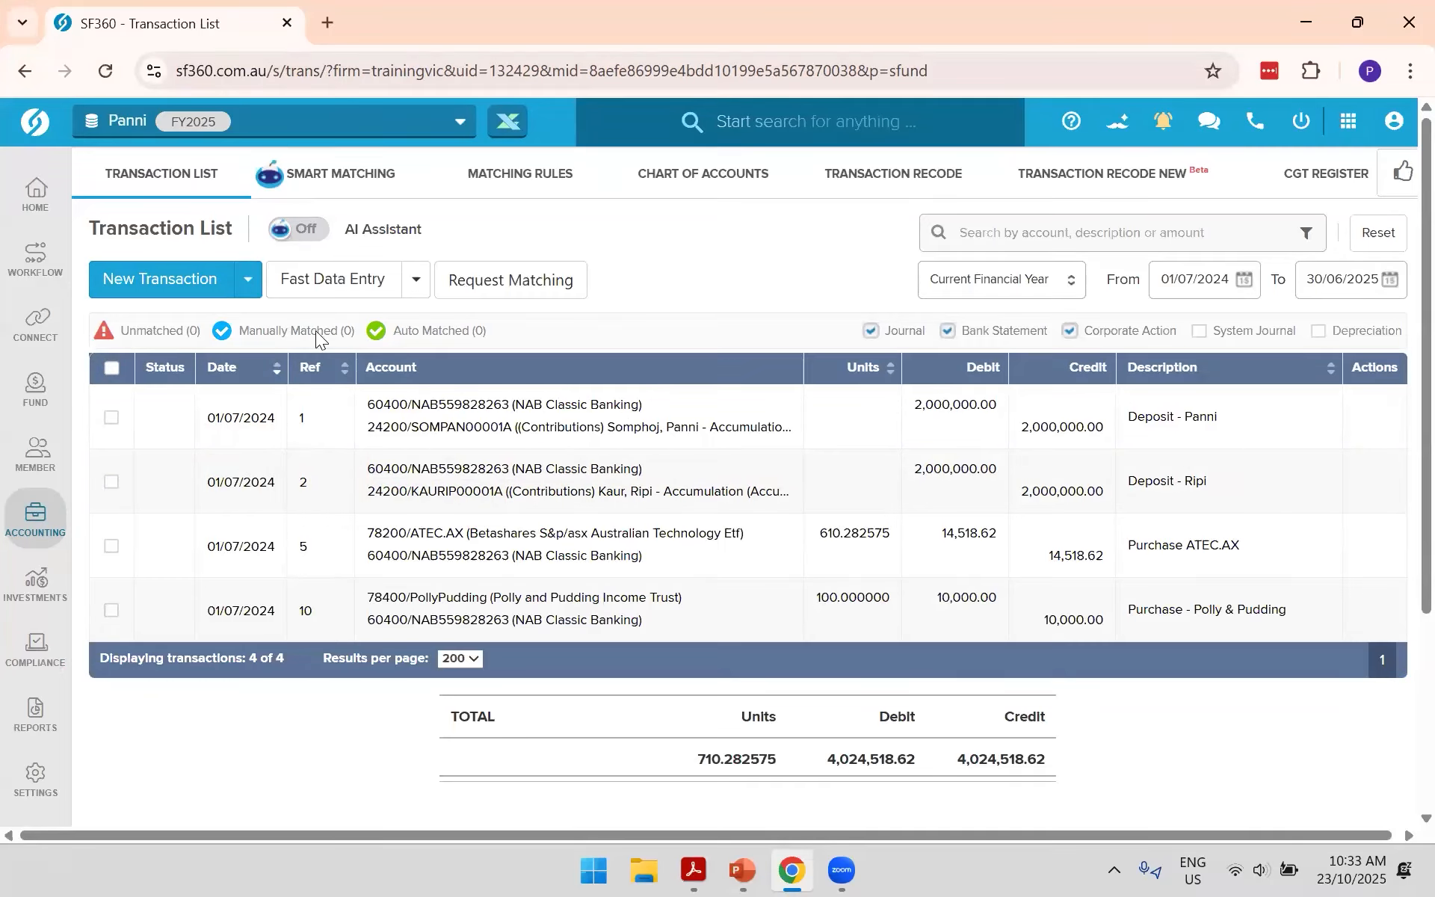
pyautogui.click(247, 279)
pyautogui.click(203, 321)
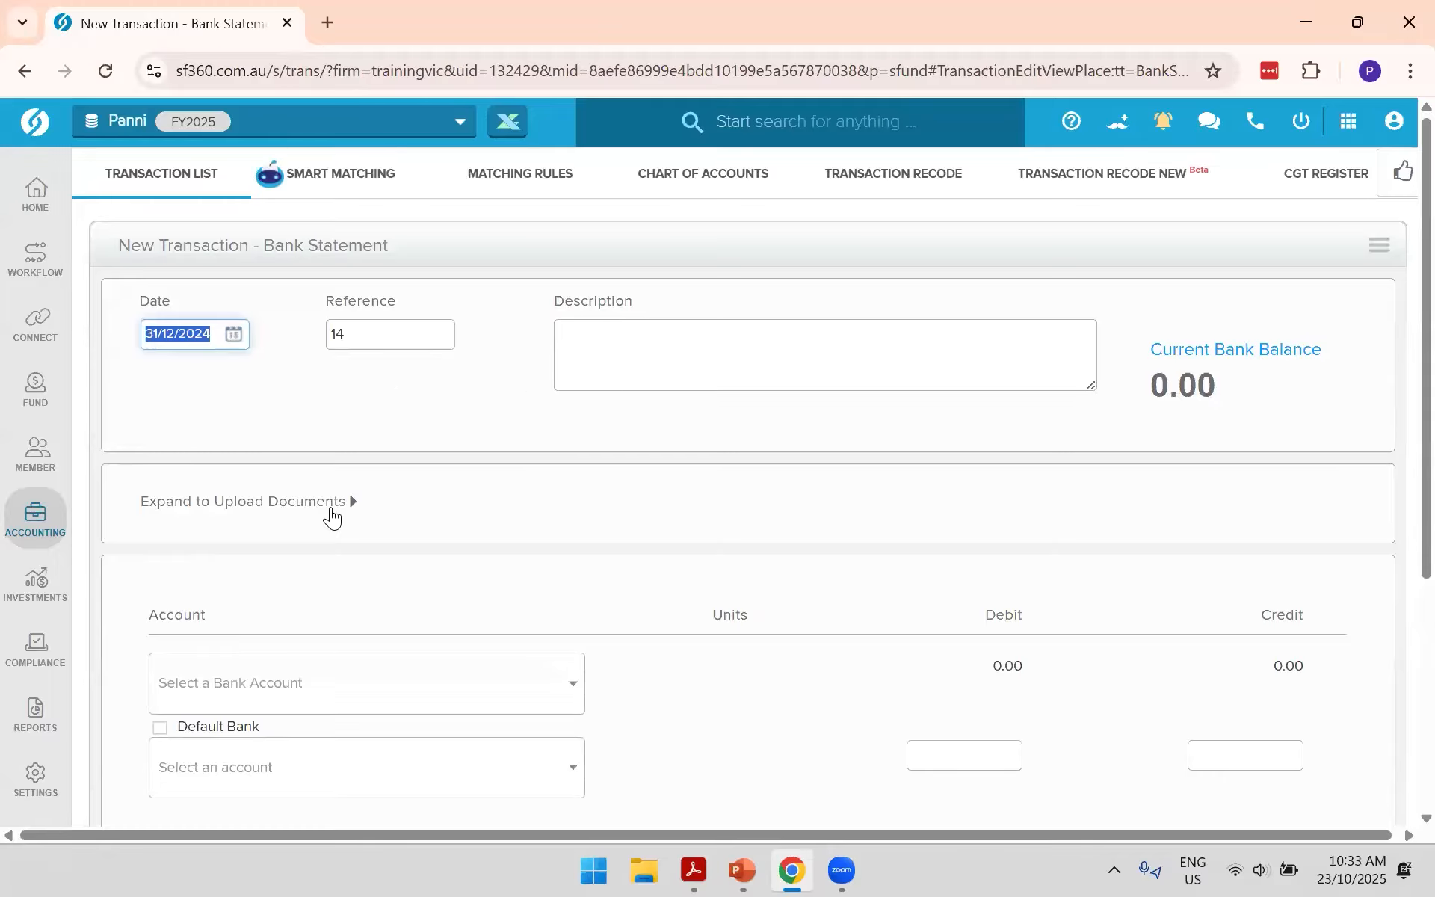
# Step: Search for account 23800 and choose Distributions Received for Betashares S&P/ASX Australian Technology ETF on the transaction line
pyautogui.click(438, 769)
pyautogui.write('2')
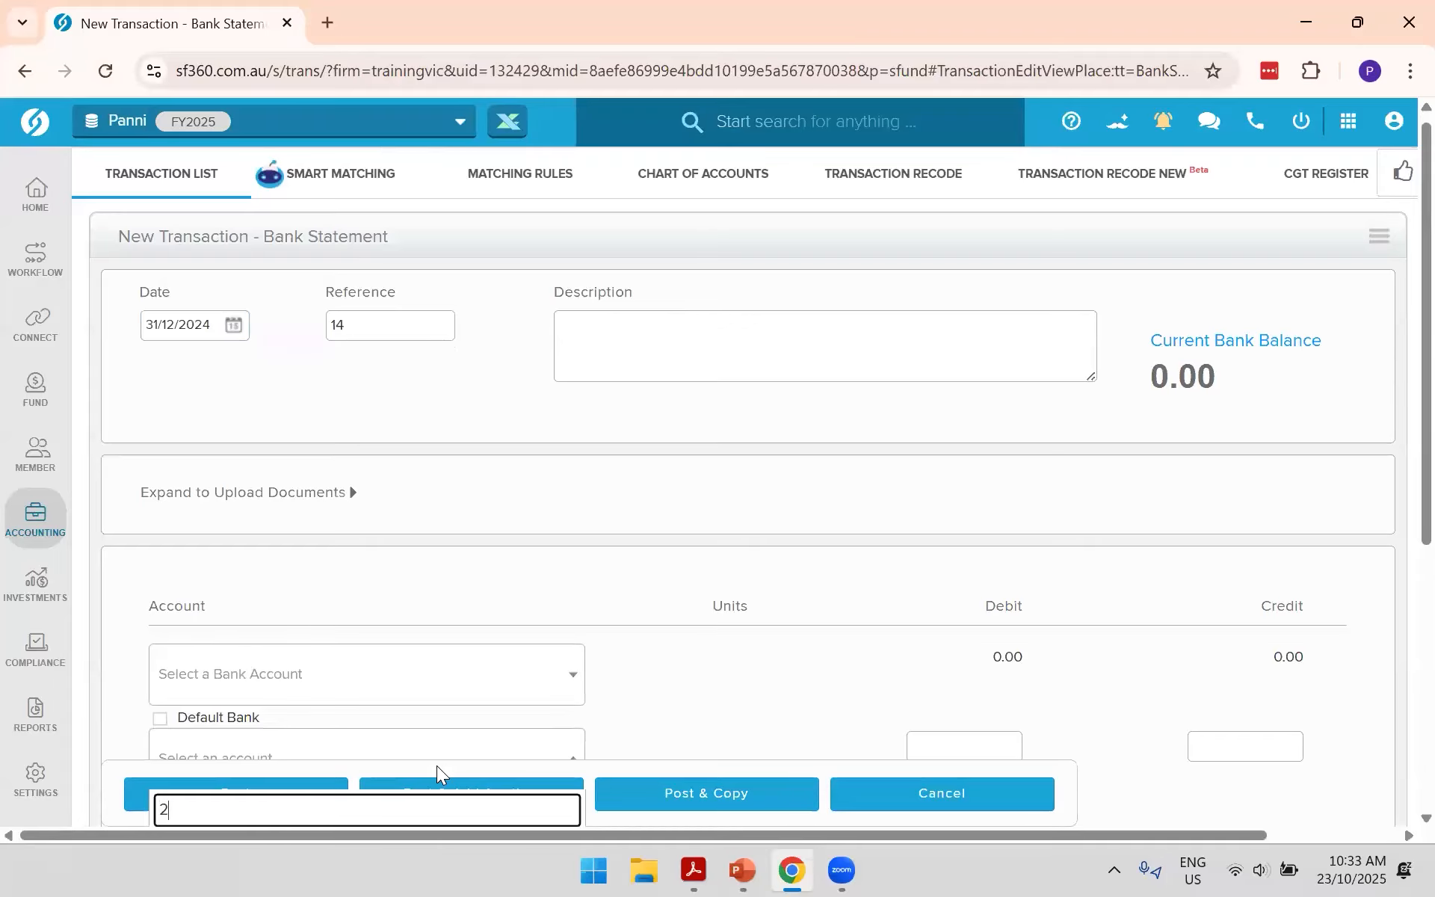
pyautogui.write('3800')
pyautogui.scroll(-4, 431, 587)
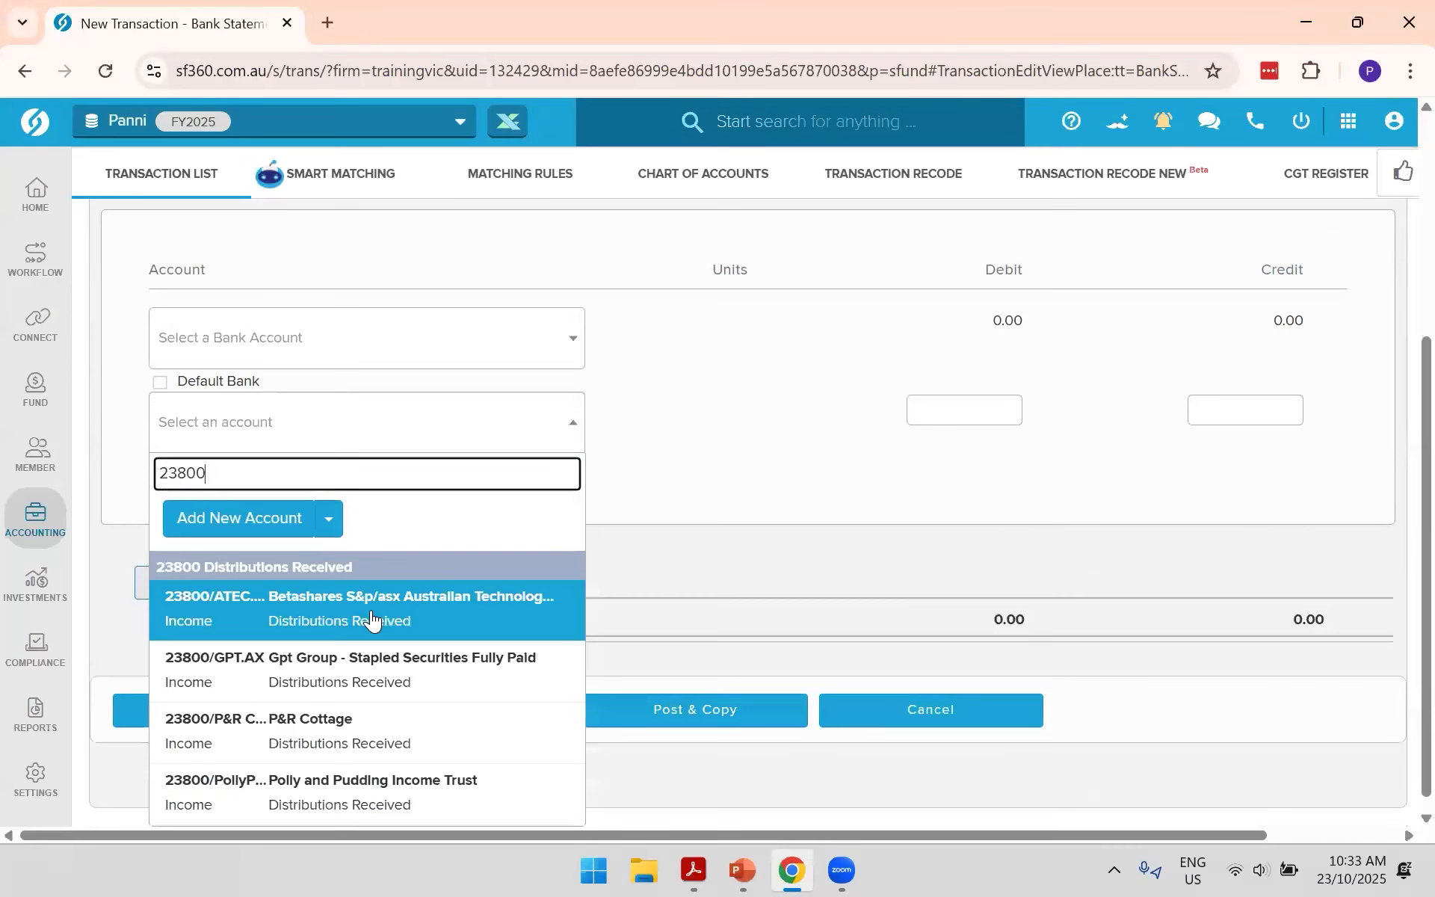
pyautogui.click(375, 618)
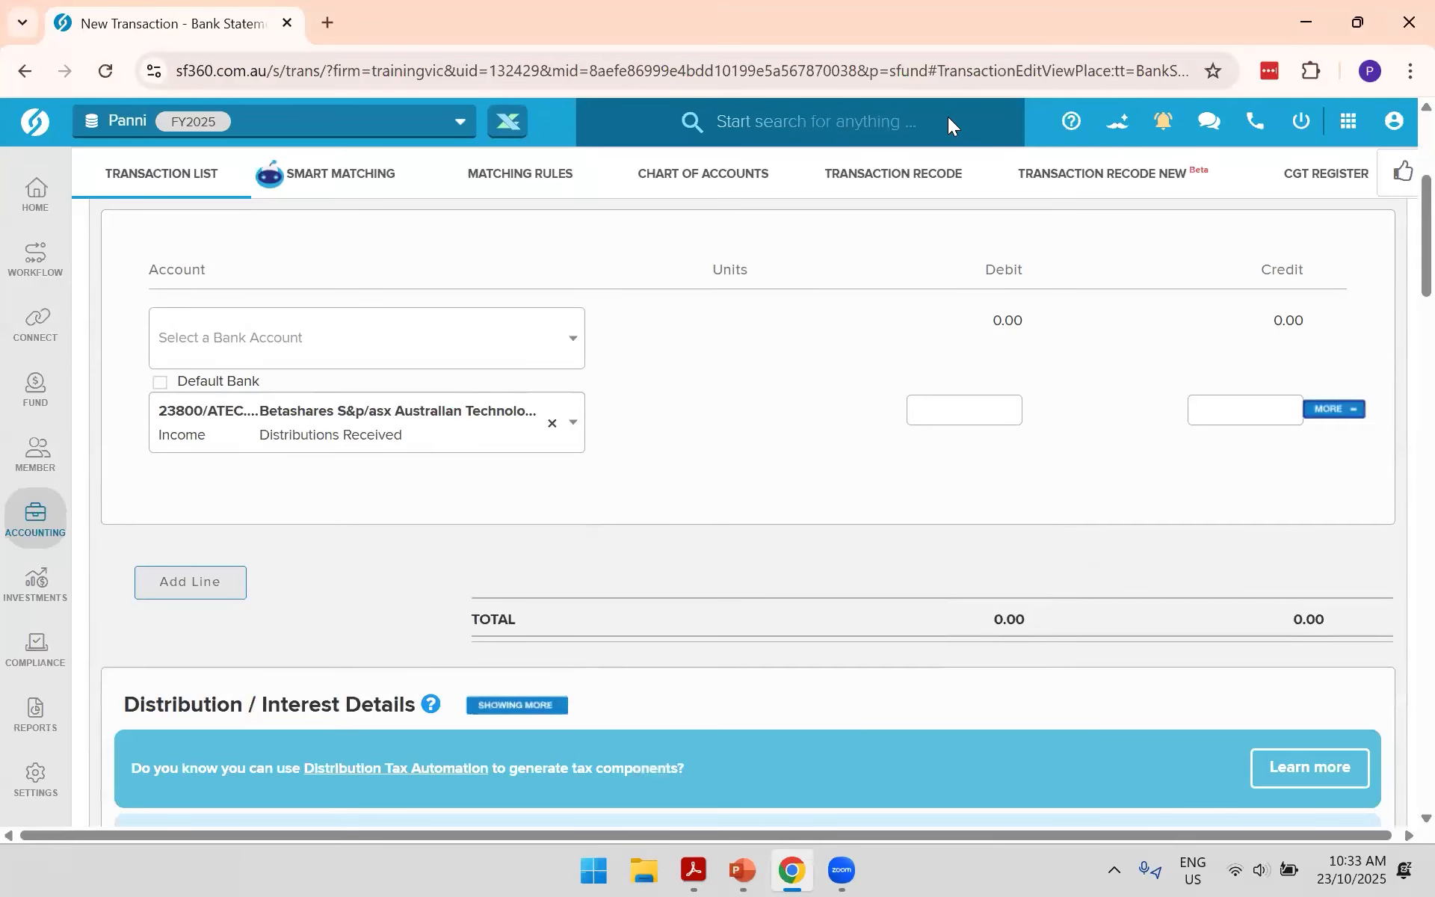
# Step: Credit 204.78 to the distribution line, choose the NAB Classic Banking account as the bank account, and post the transaction
pyautogui.click(1247, 412)
pyautogui.write('204.78')
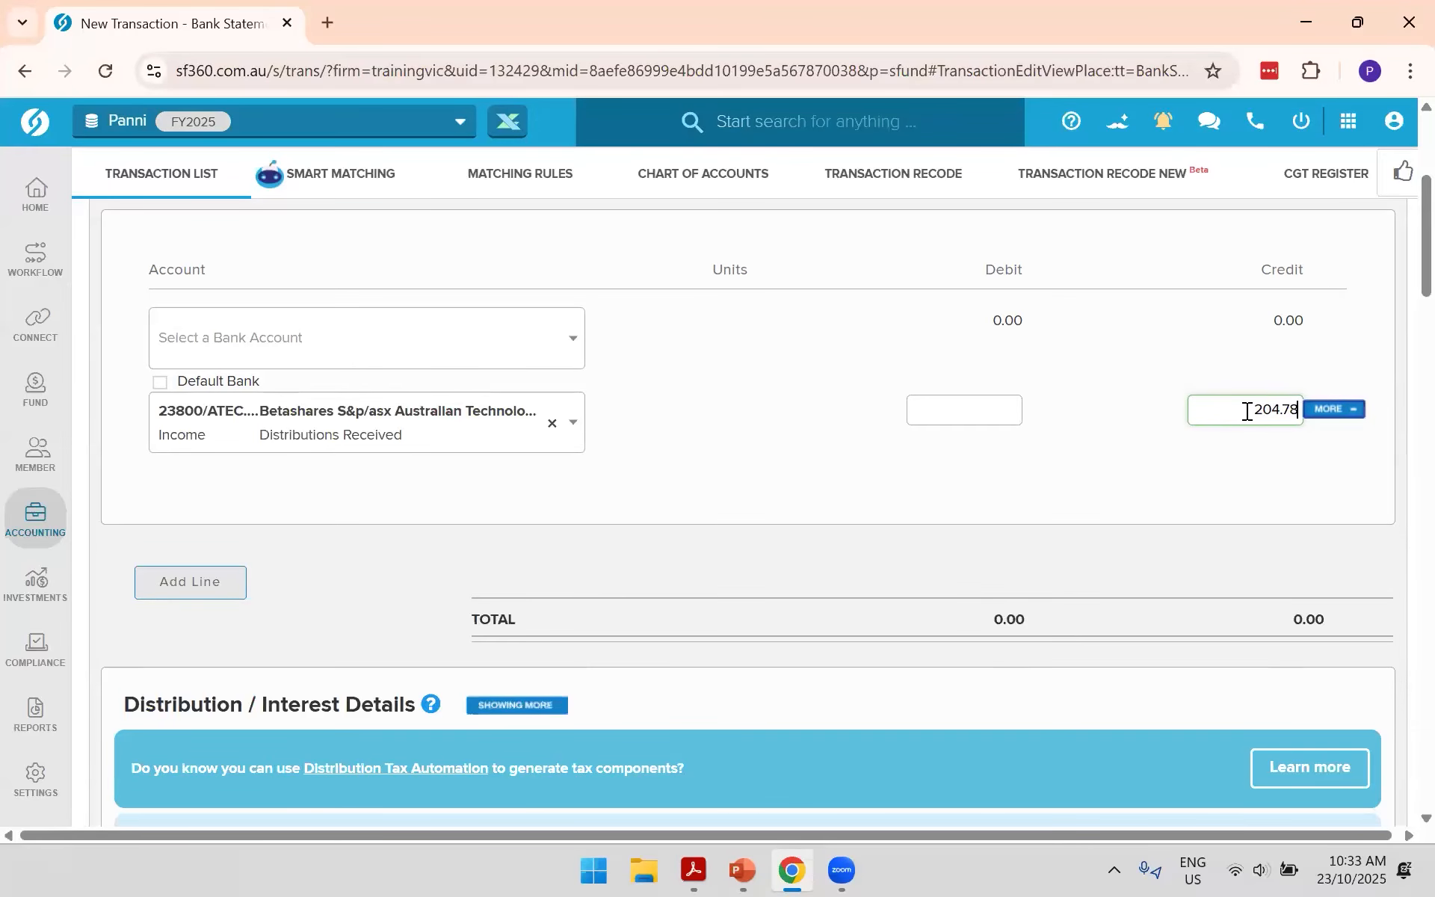
pyautogui.click(419, 339)
pyautogui.click(401, 519)
pyautogui.click(227, 724)
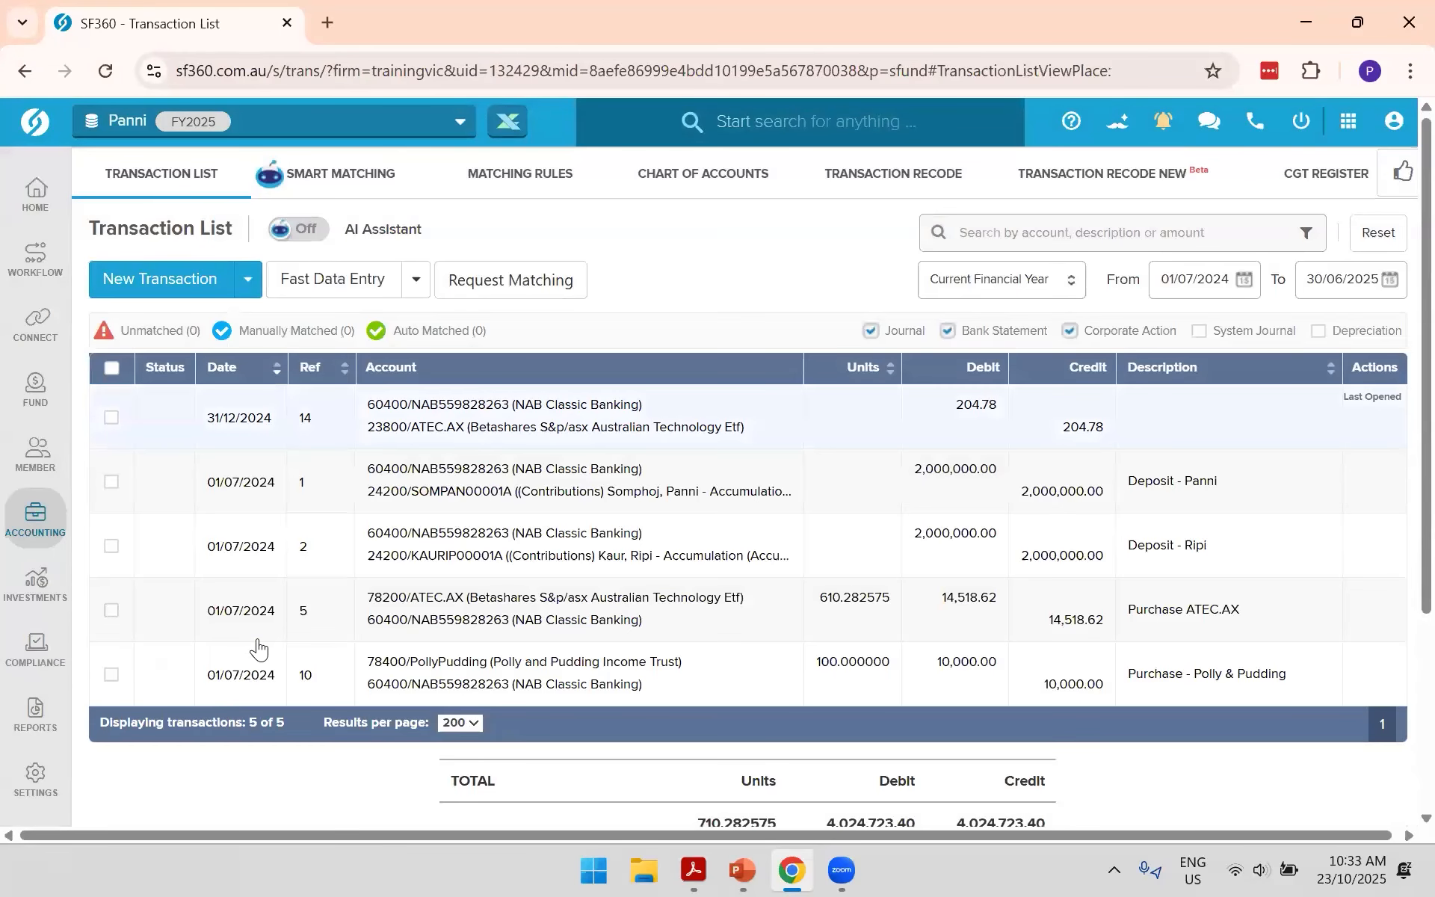
# Step: Open Distribution Tax Automation, expand the ATEC.AX row and read the warning beside its net cash distribution
pyautogui.moveTo(45, 661)
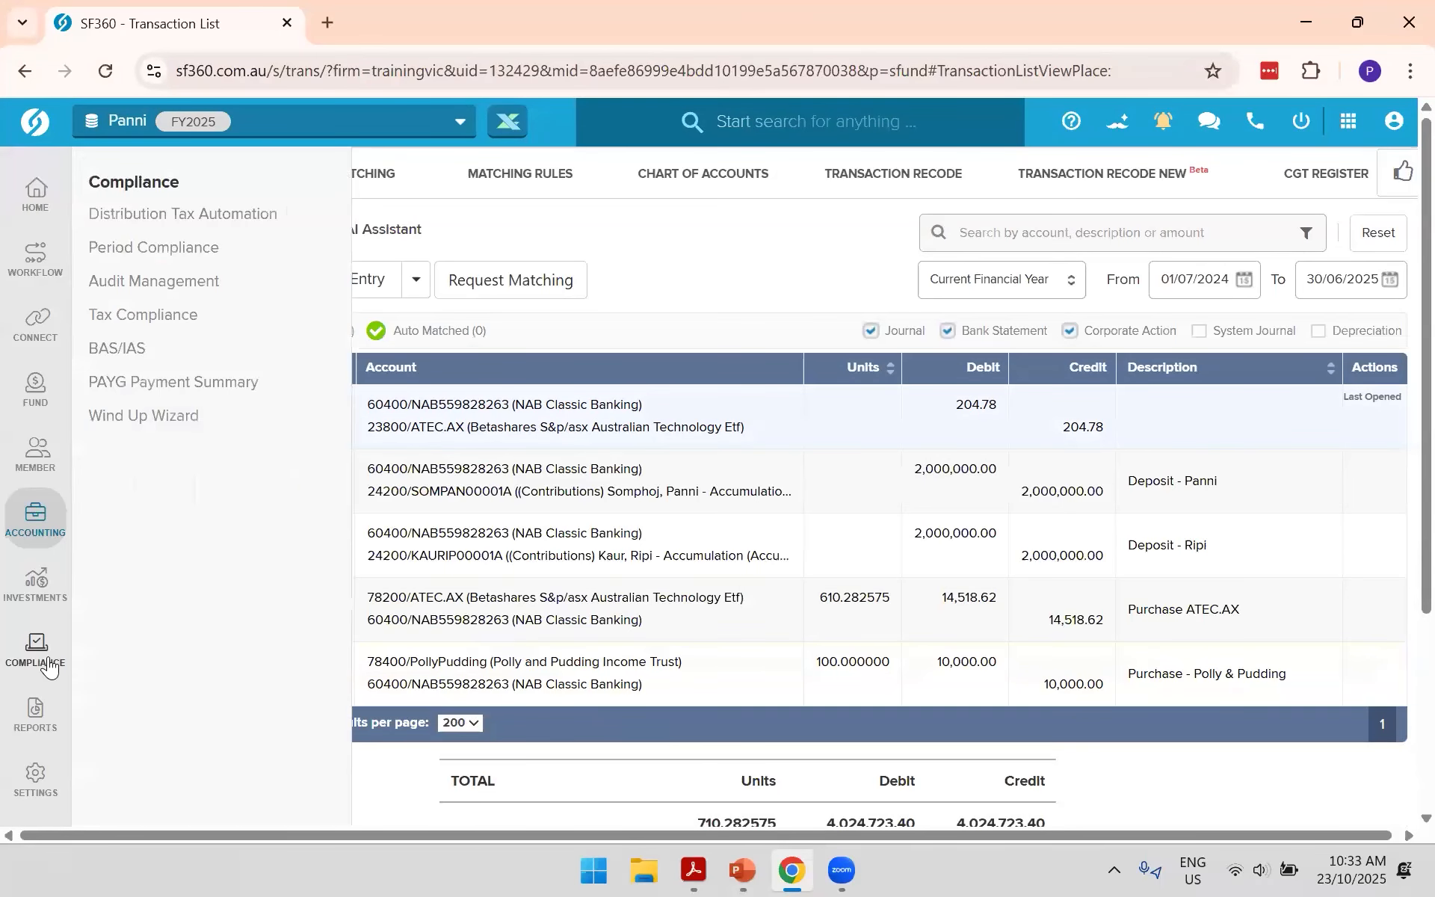
pyautogui.click(223, 214)
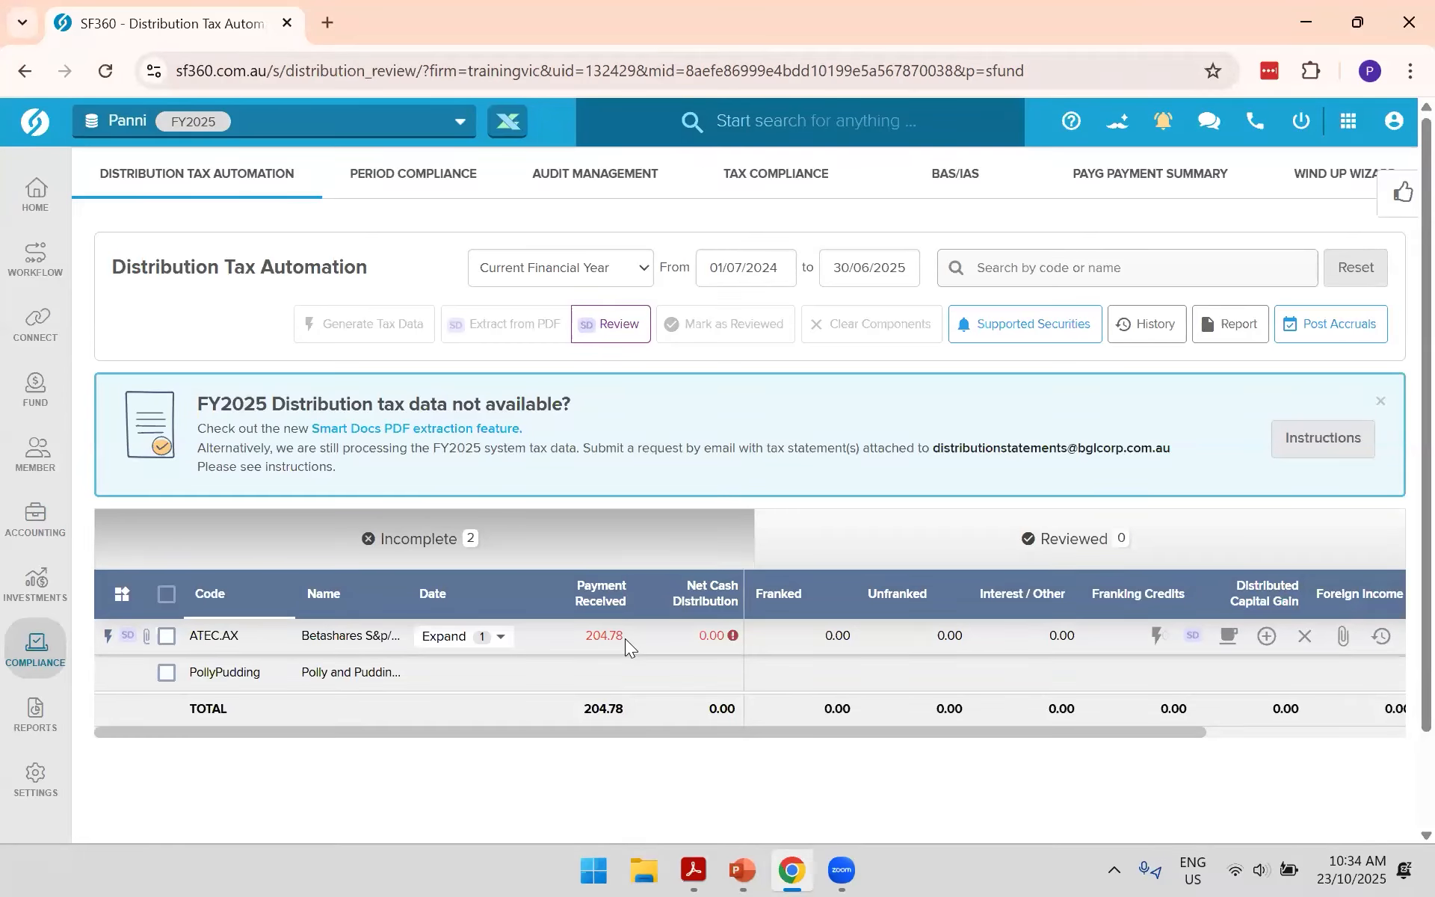
pyautogui.click(501, 637)
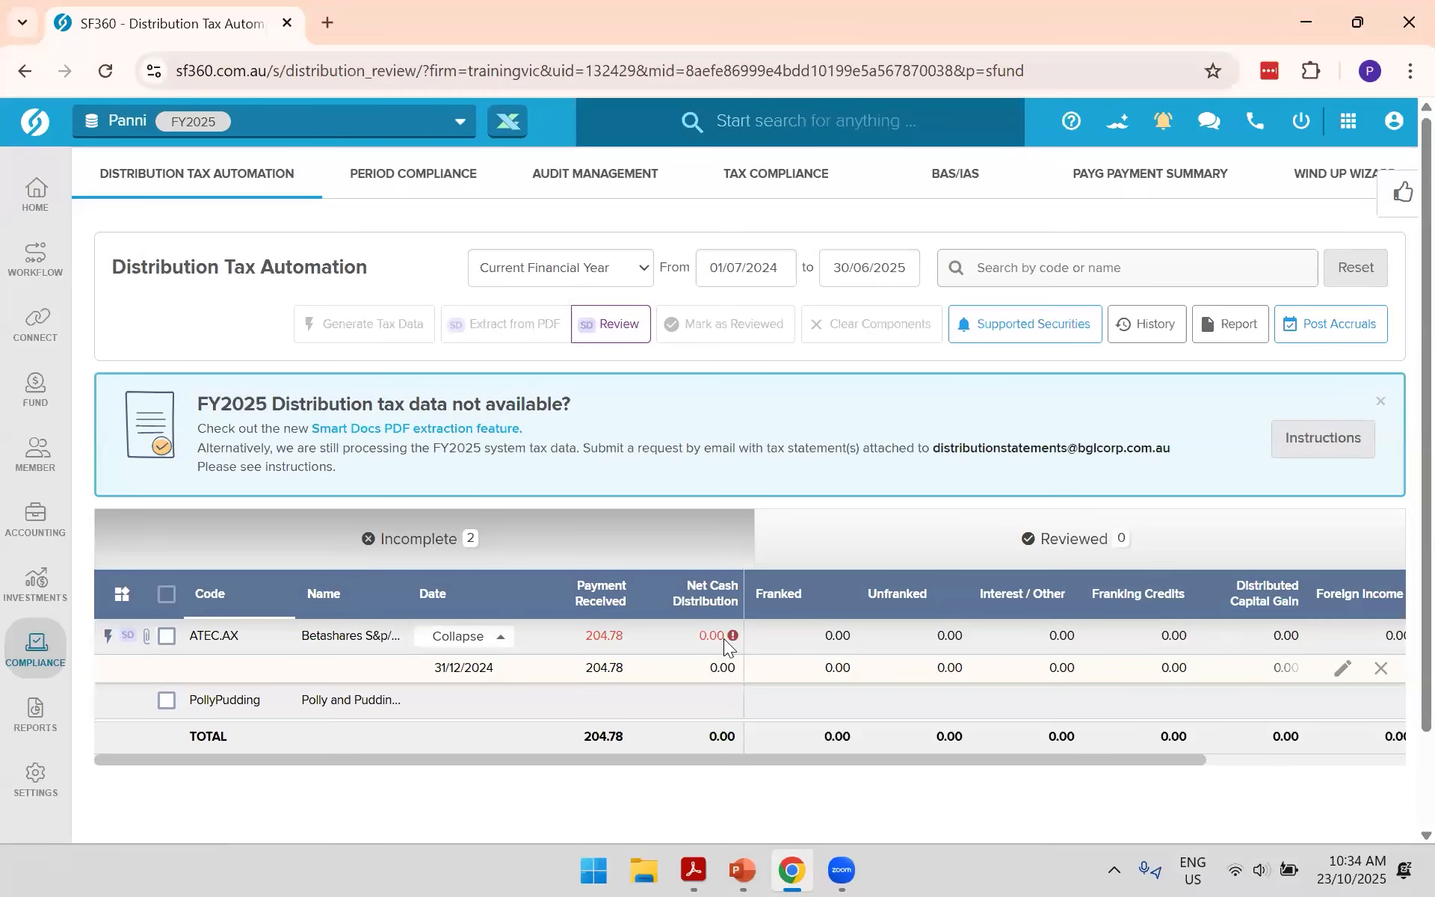
pyautogui.moveTo(734, 636)
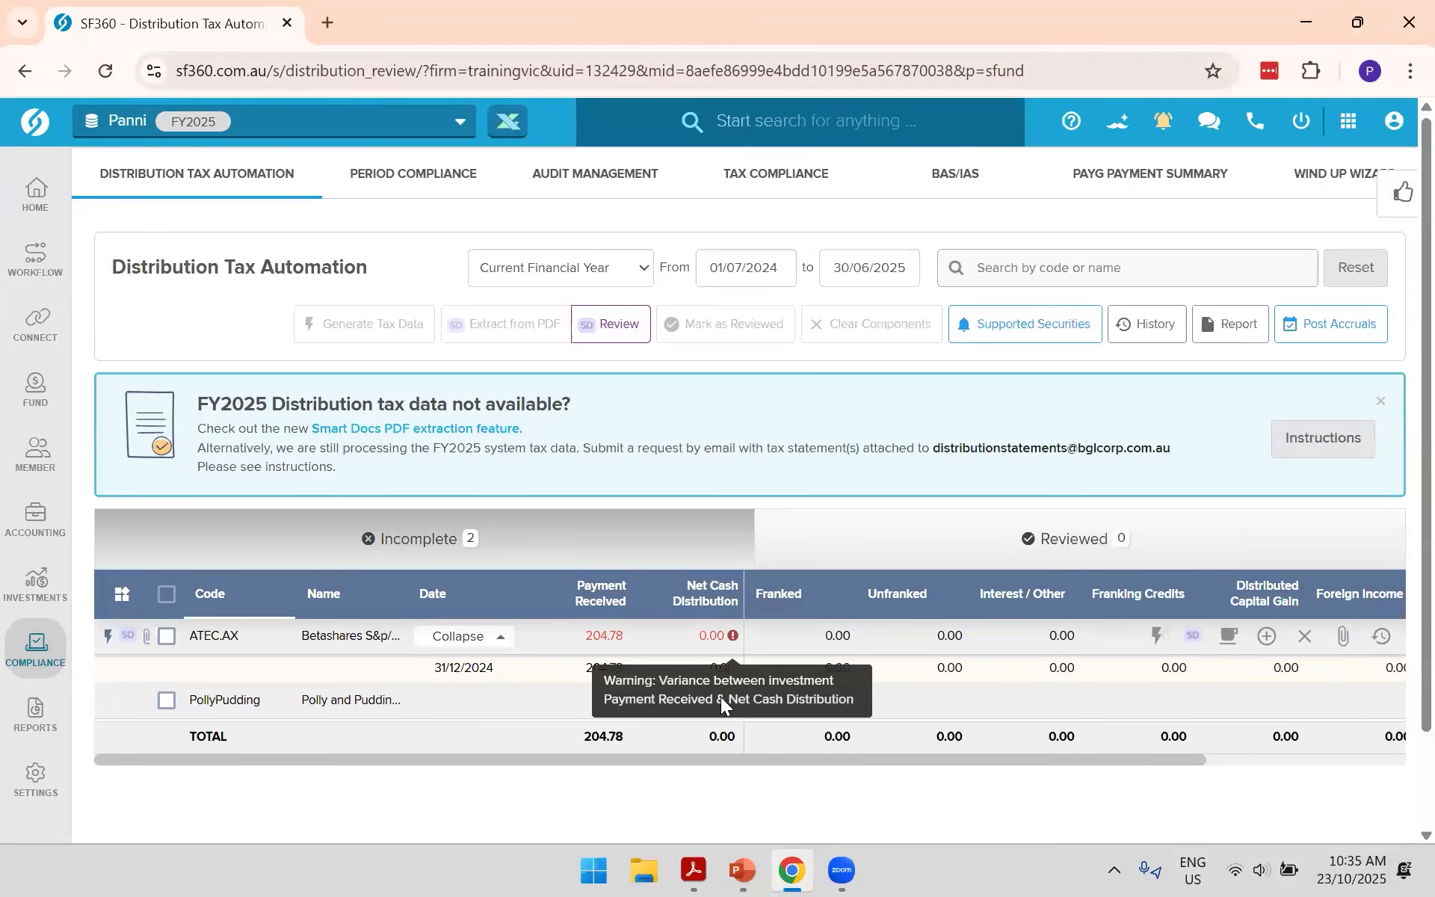
# Step: Consult the Betashares tax statement PDF, enter 90.26 as franked dividends in the ATEC.AX distribution's tax data, and save it
pyautogui.click(694, 870)
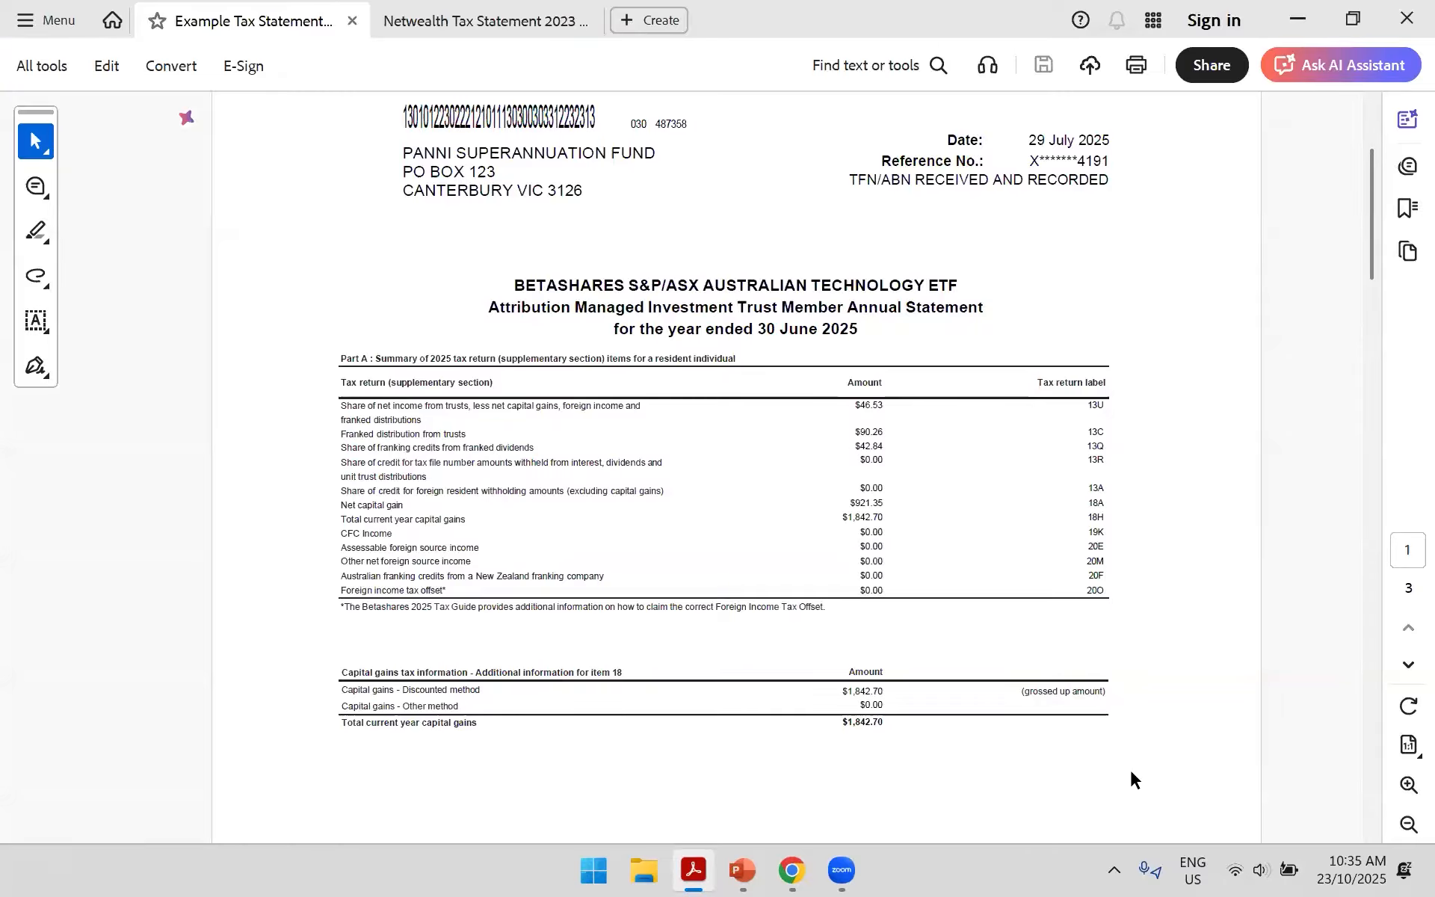
pyautogui.click(791, 870)
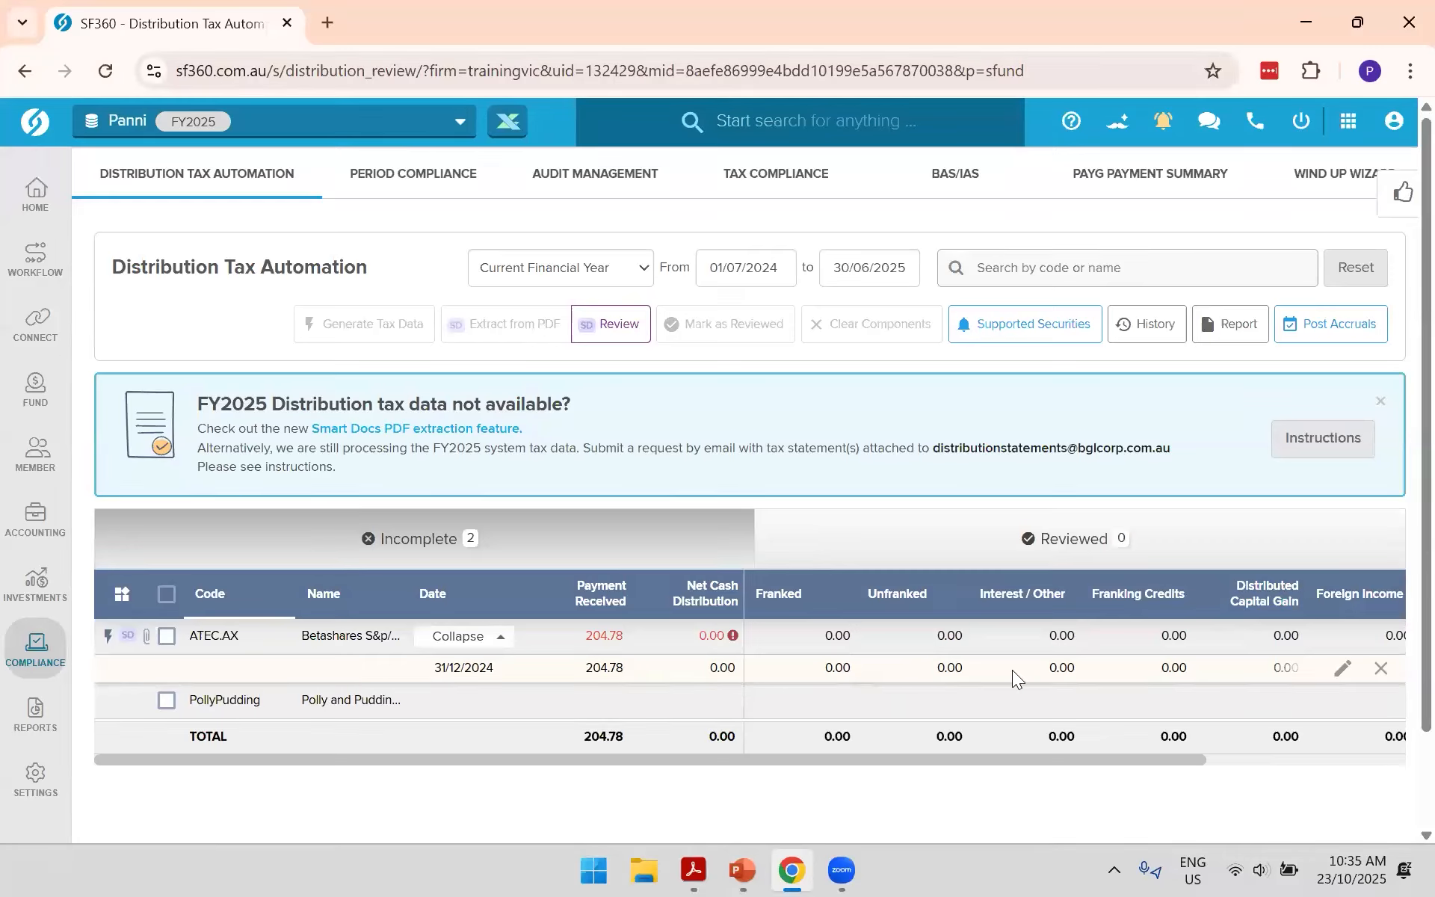
pyautogui.click(1344, 670)
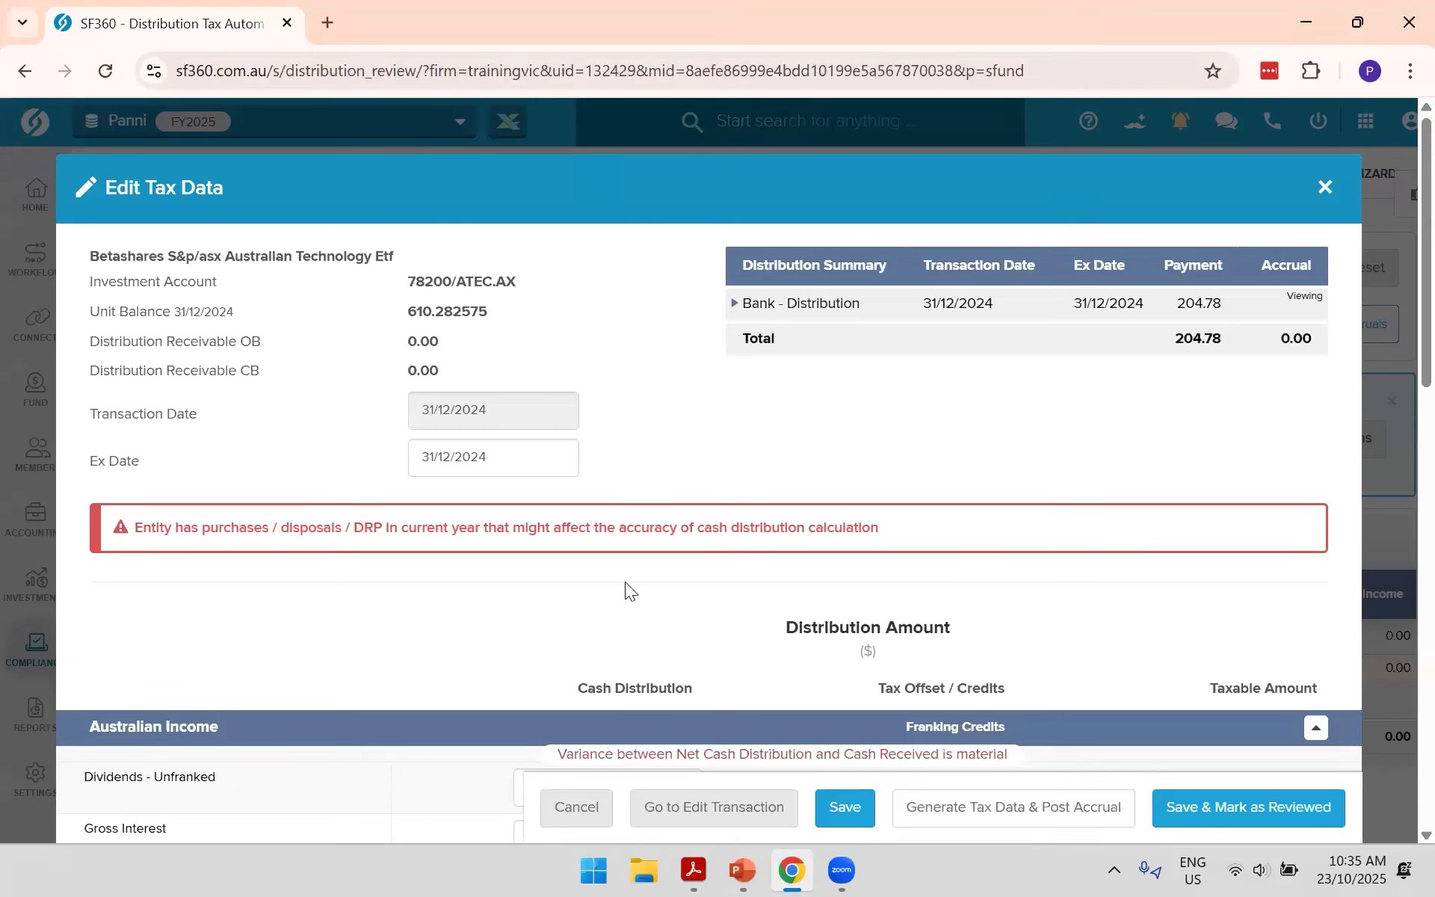
pyautogui.scroll(-3, 627, 587)
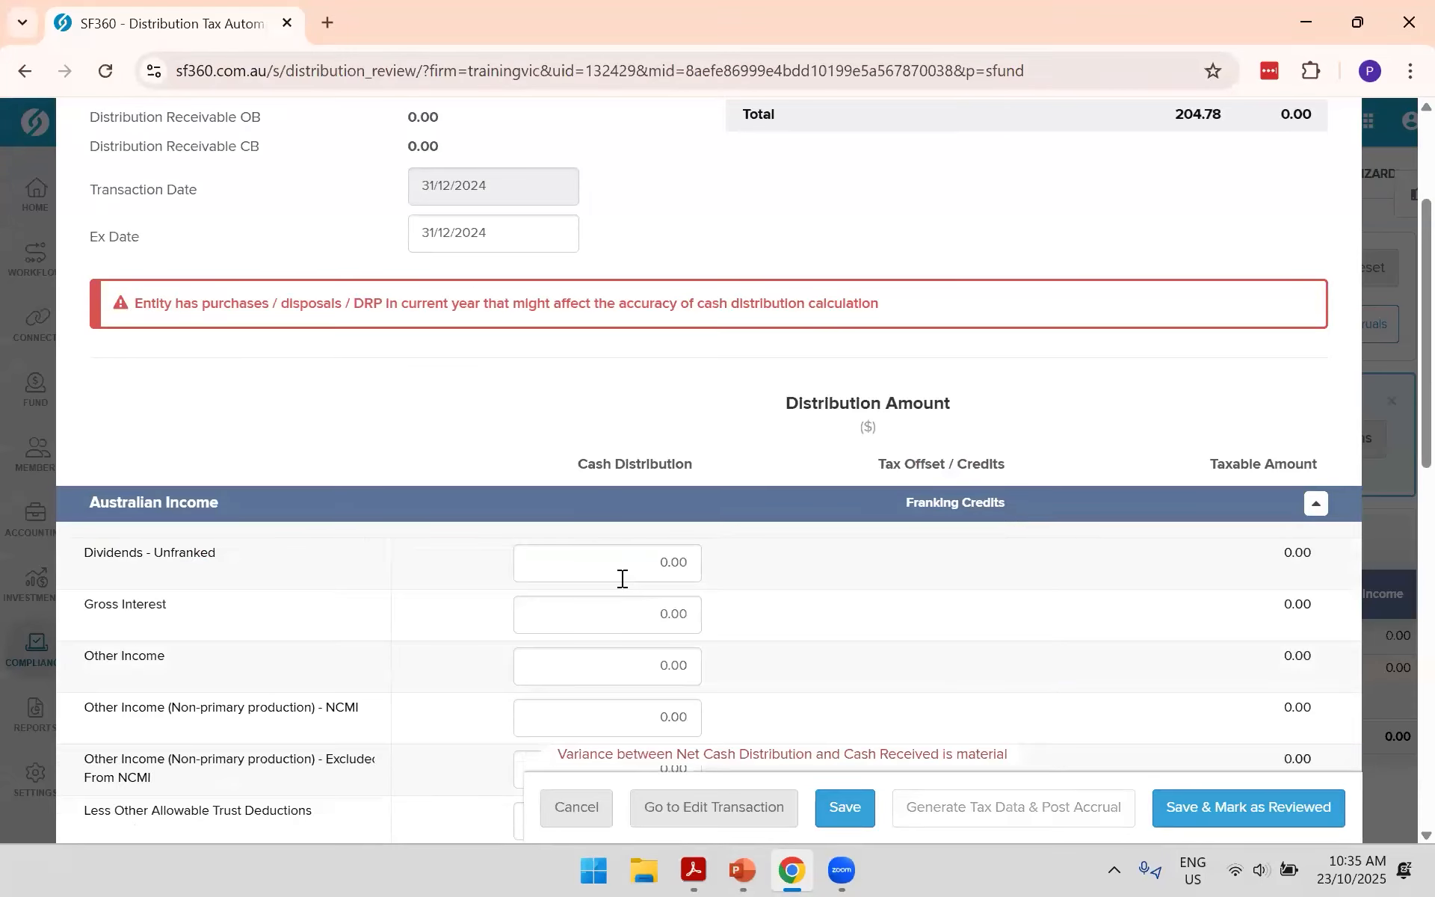
pyautogui.scroll(-2, 614, 601)
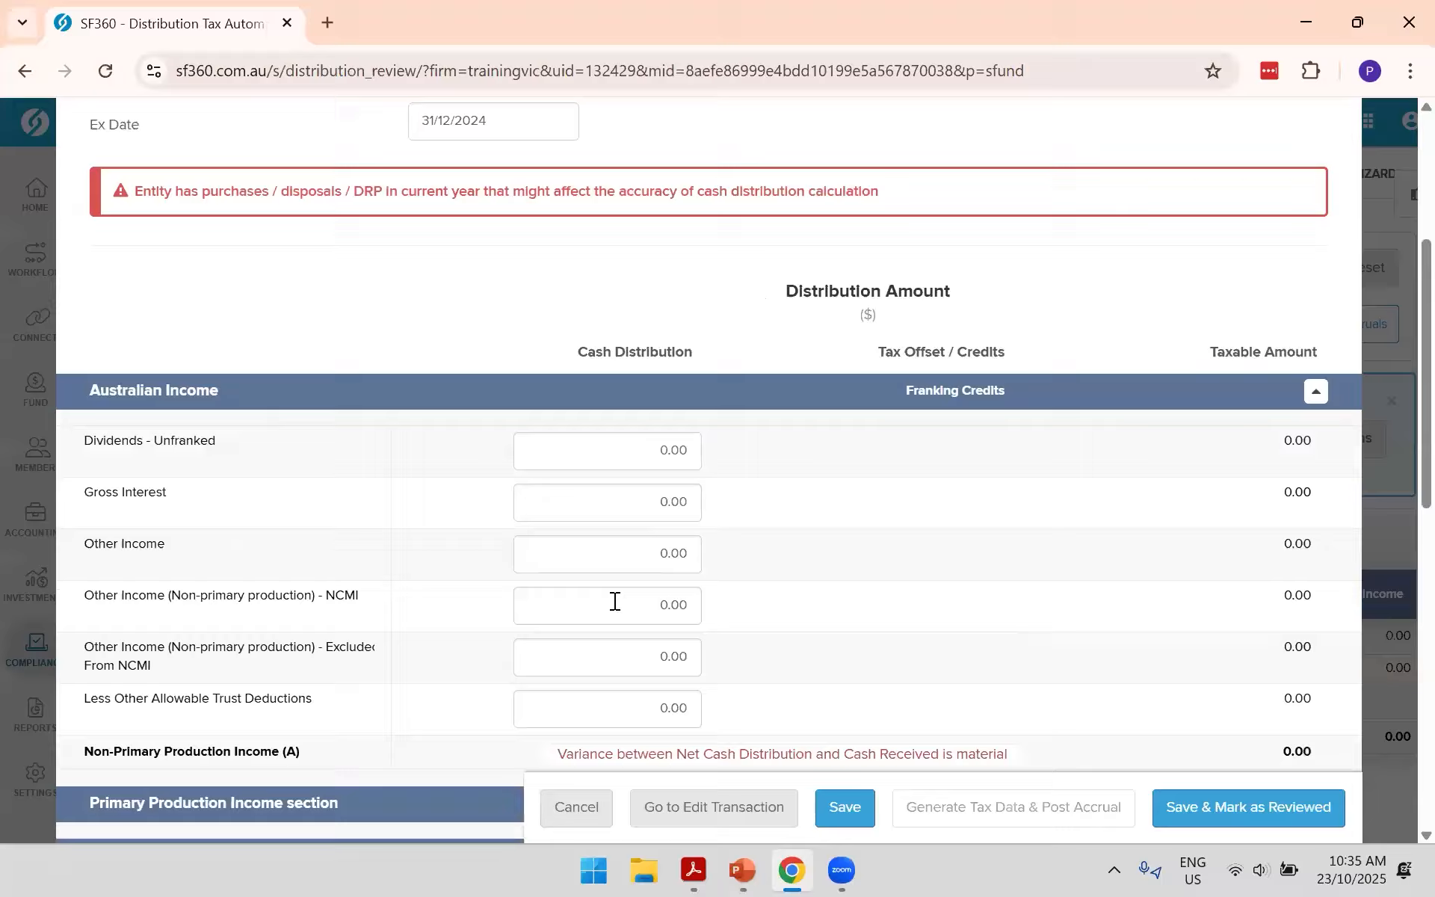
pyautogui.scroll(-4, 614, 602)
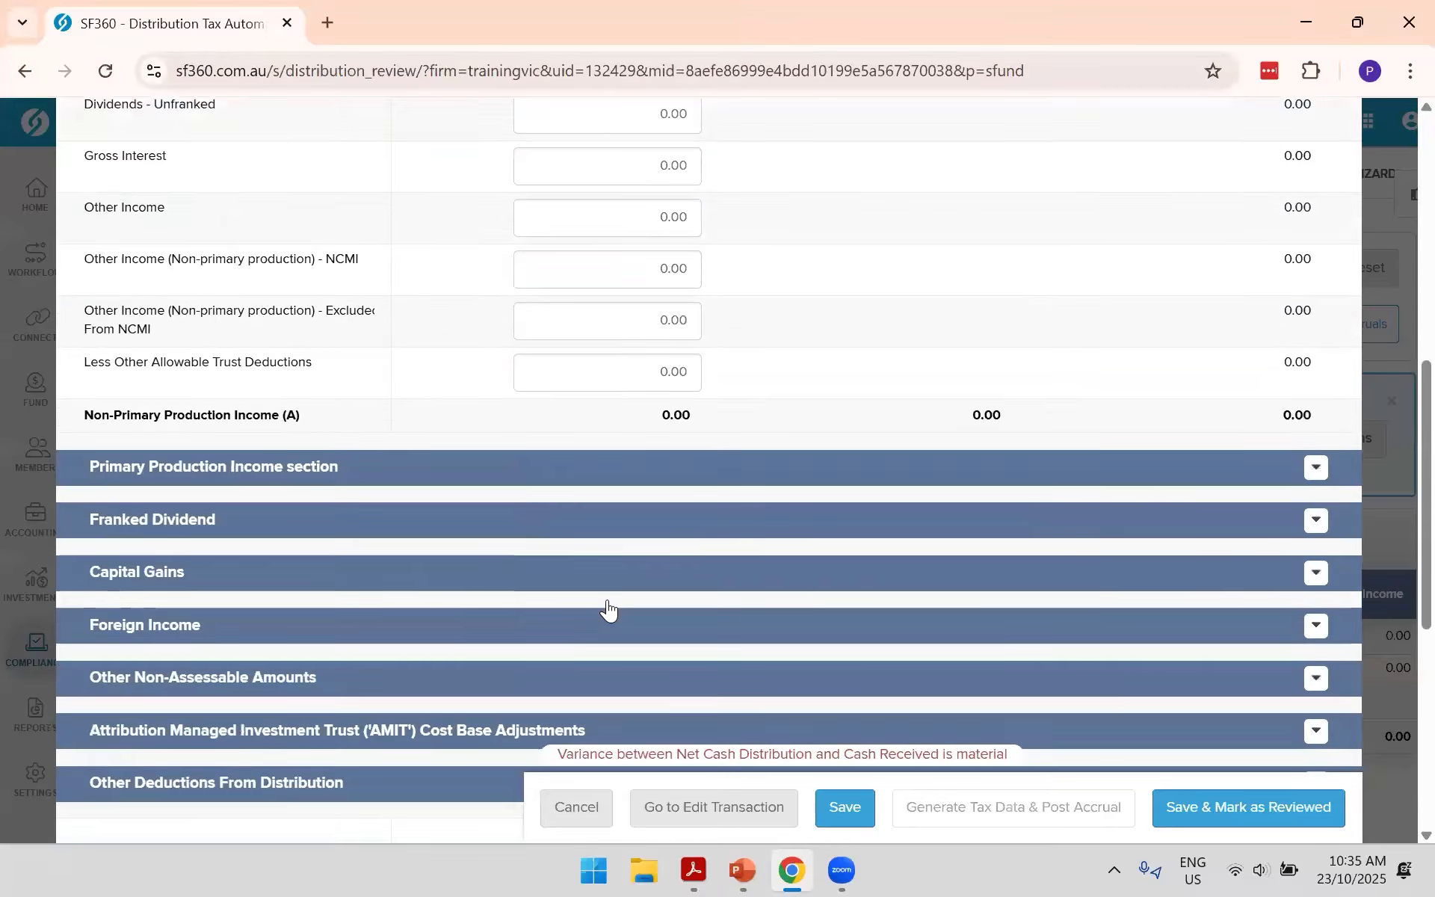
pyautogui.hotkey('alt', 'Tab')
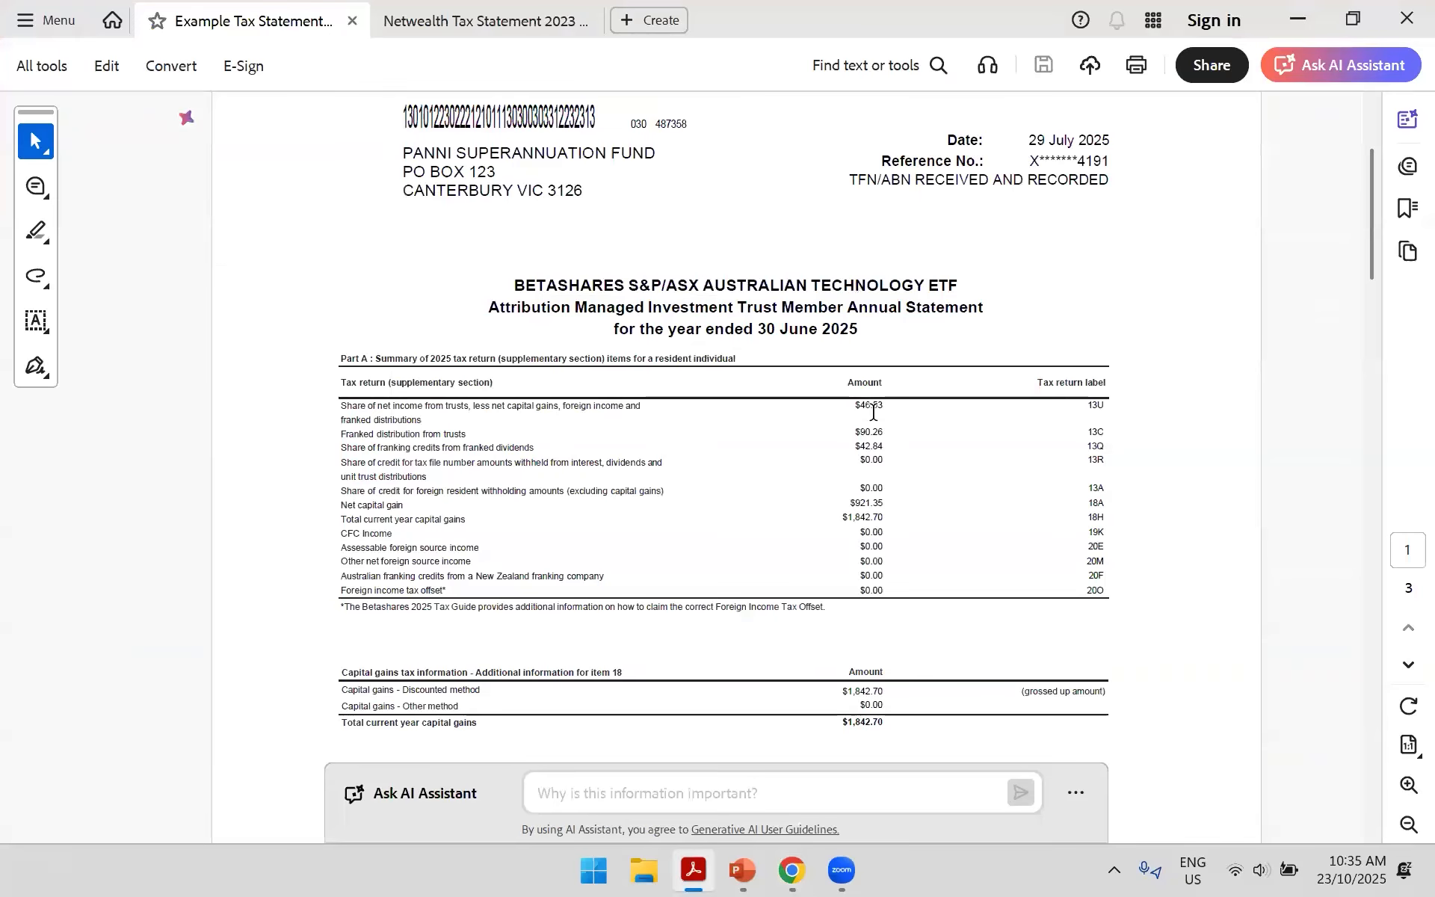
pyautogui.hotkey('alt', 'Tab')
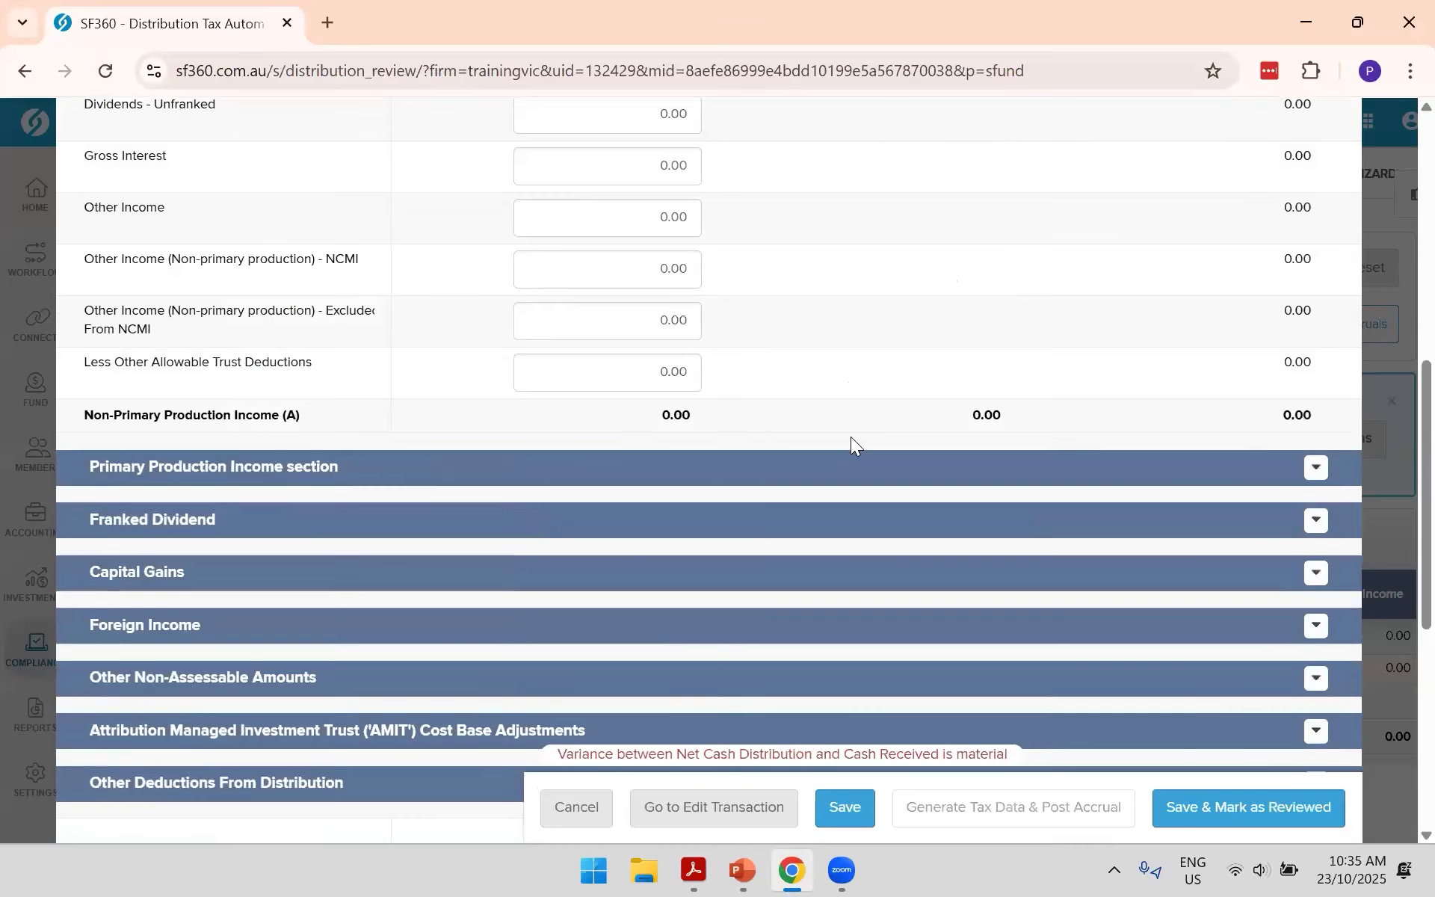
pyautogui.click(573, 527)
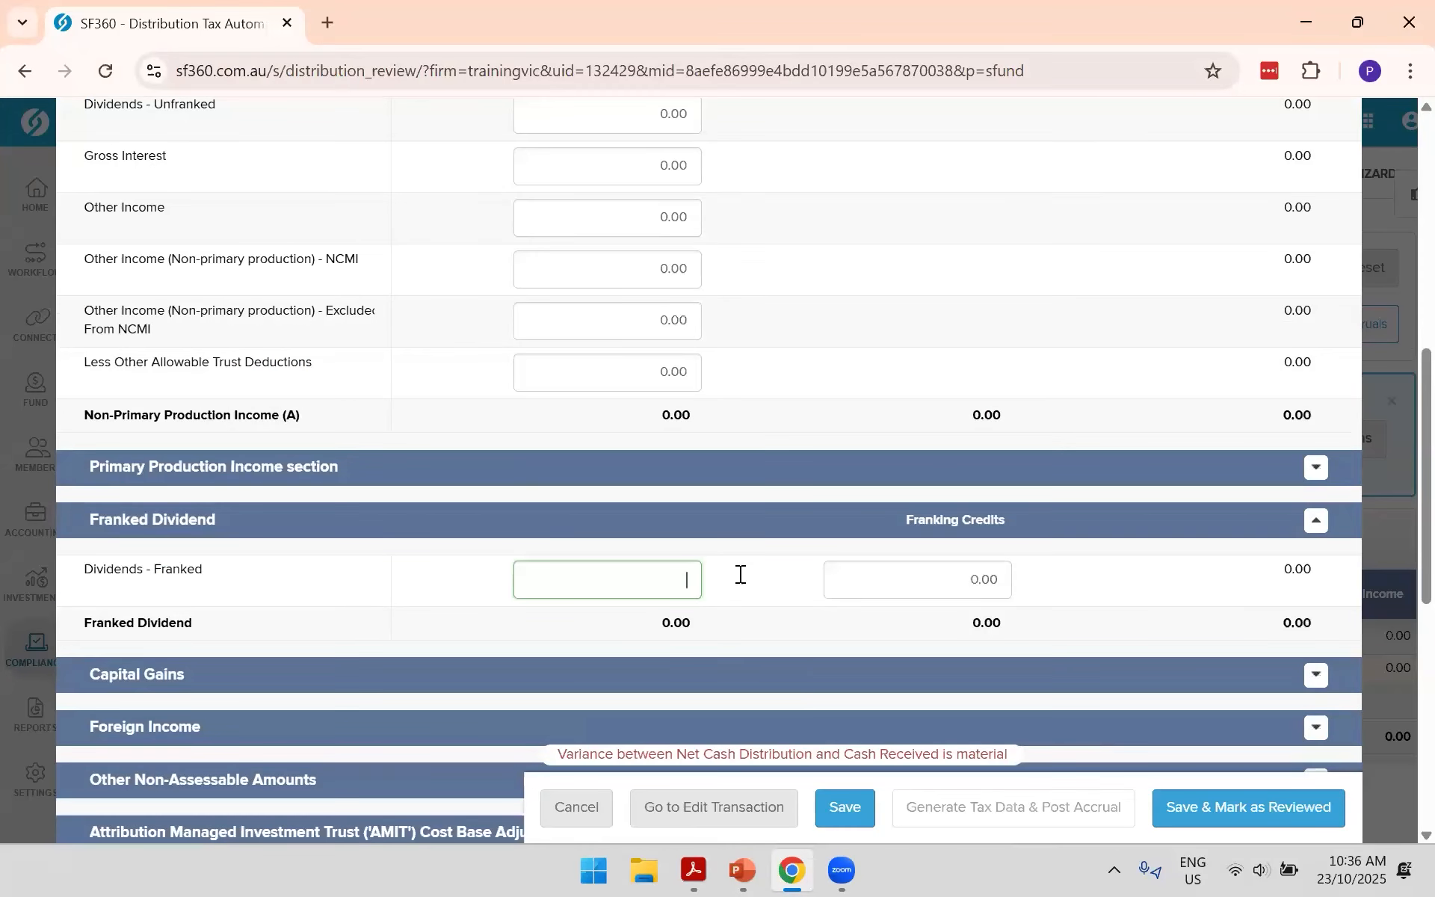
pyautogui.write('90.26')
pyautogui.click(846, 817)
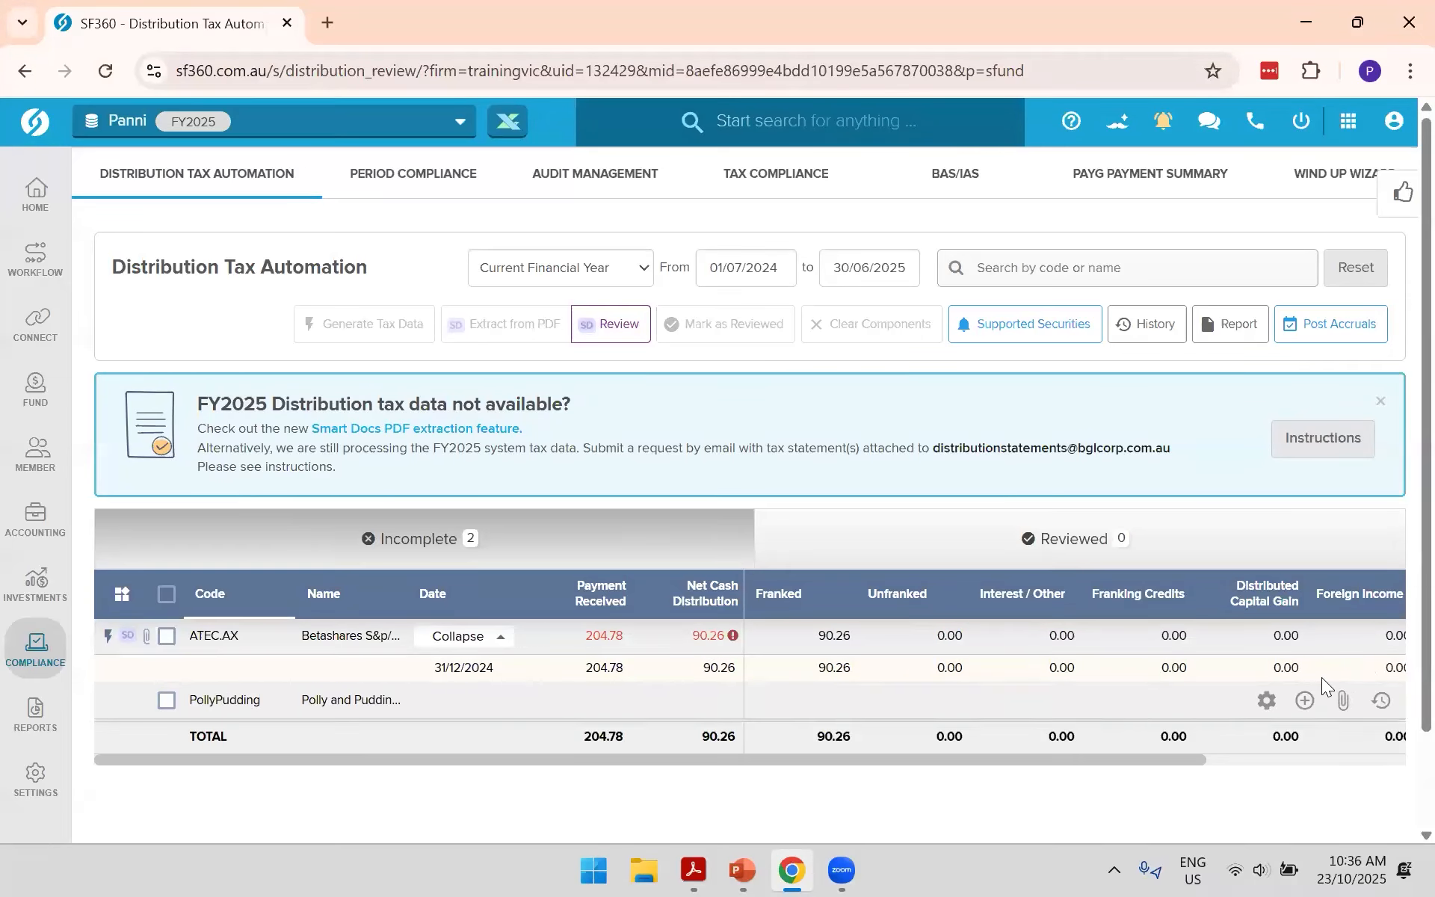
pyautogui.click(1342, 669)
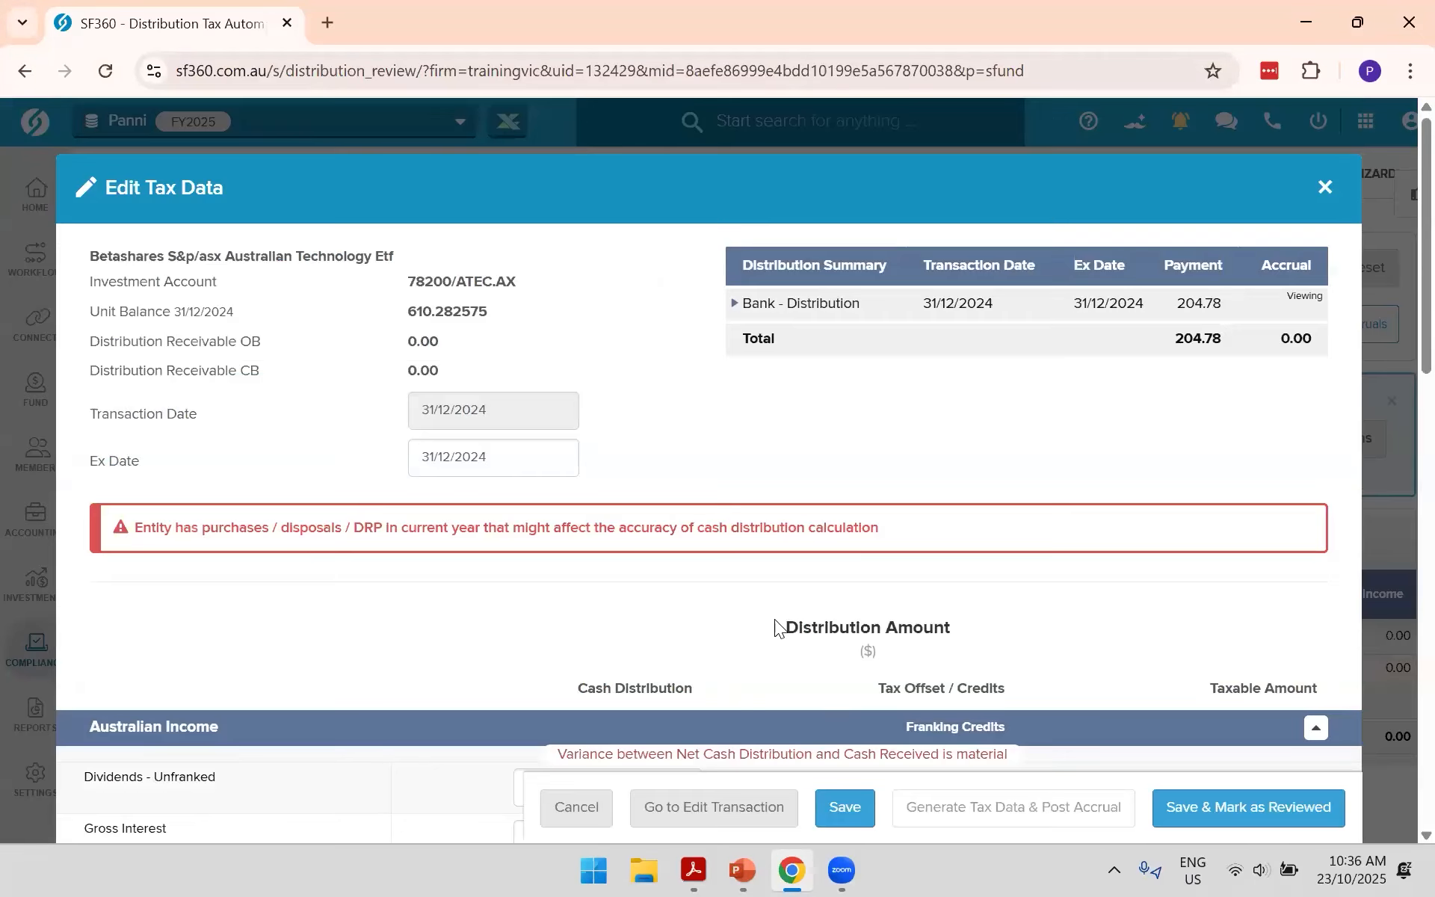
pyautogui.click(585, 797)
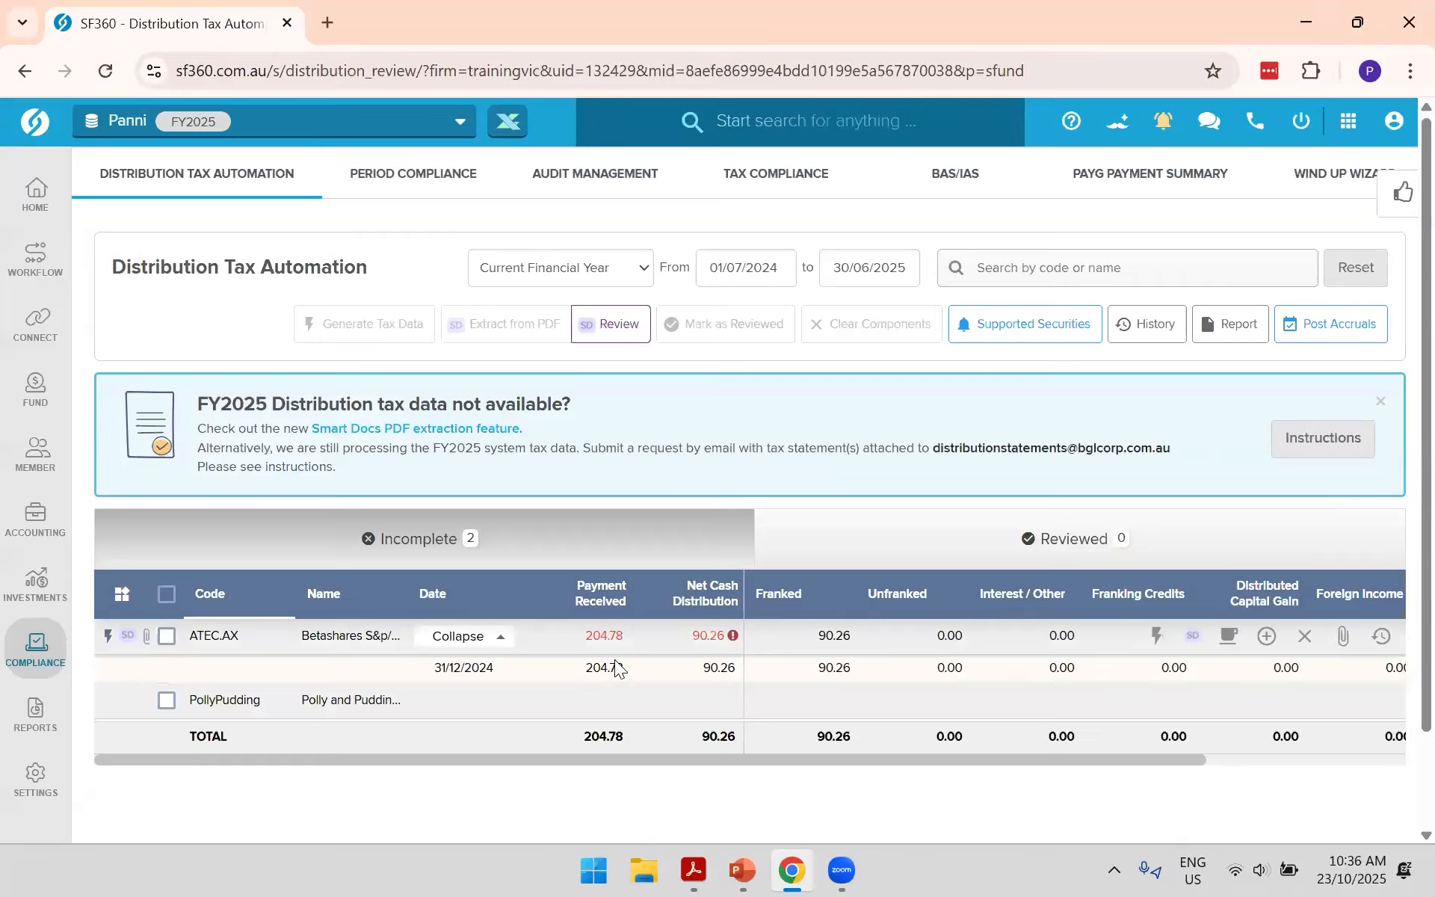
pyautogui.click(502, 640)
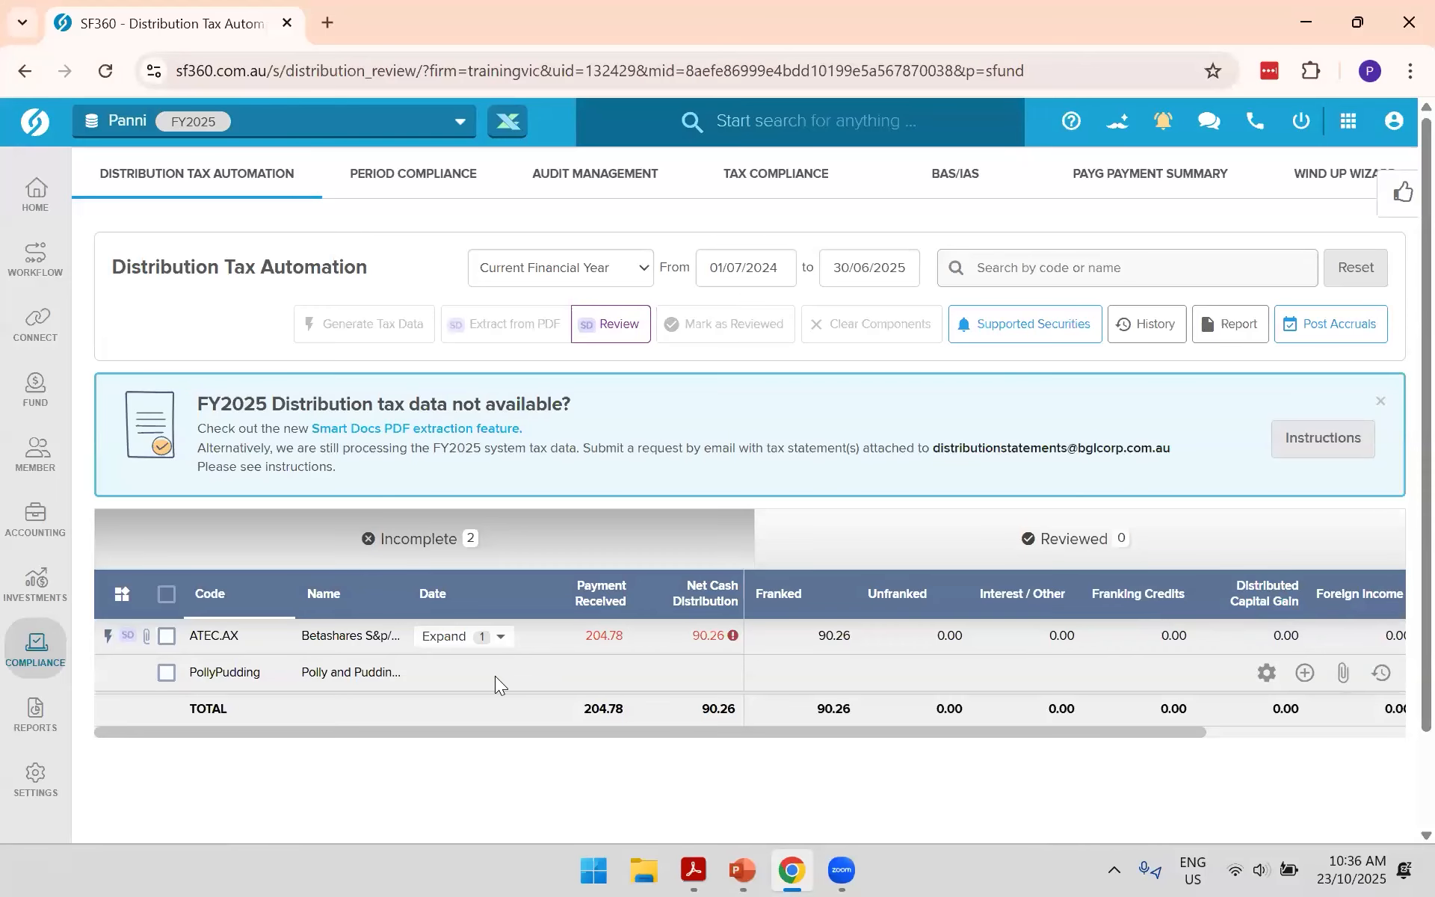
pyautogui.click(35, 389)
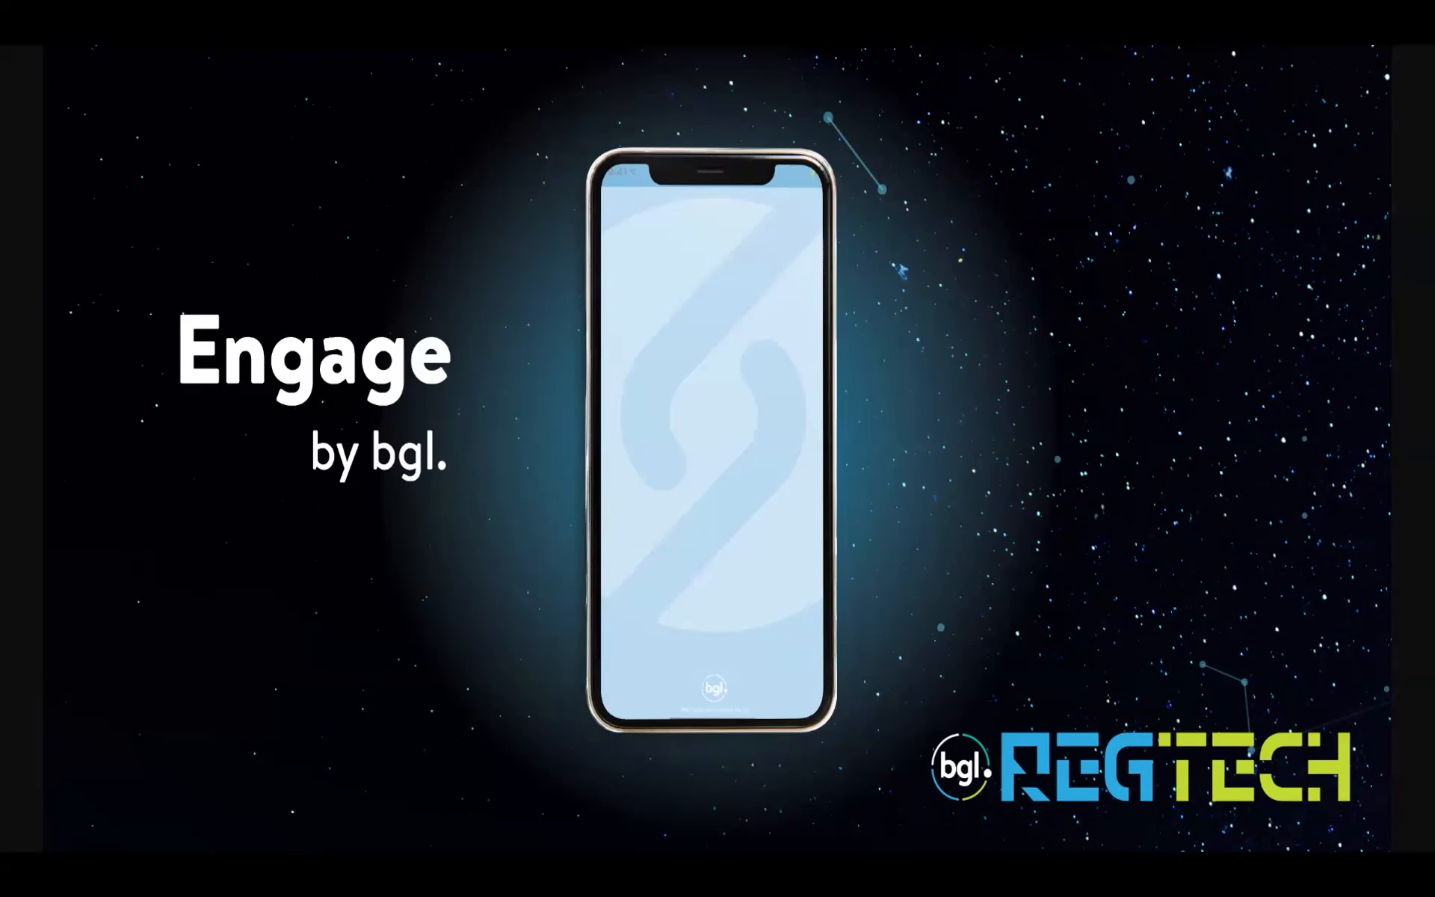
# Step: Return to Distribution Tax Automation and check which documents are attached to ATEC.AX
pyautogui.hotkey('alt', 'Tab')
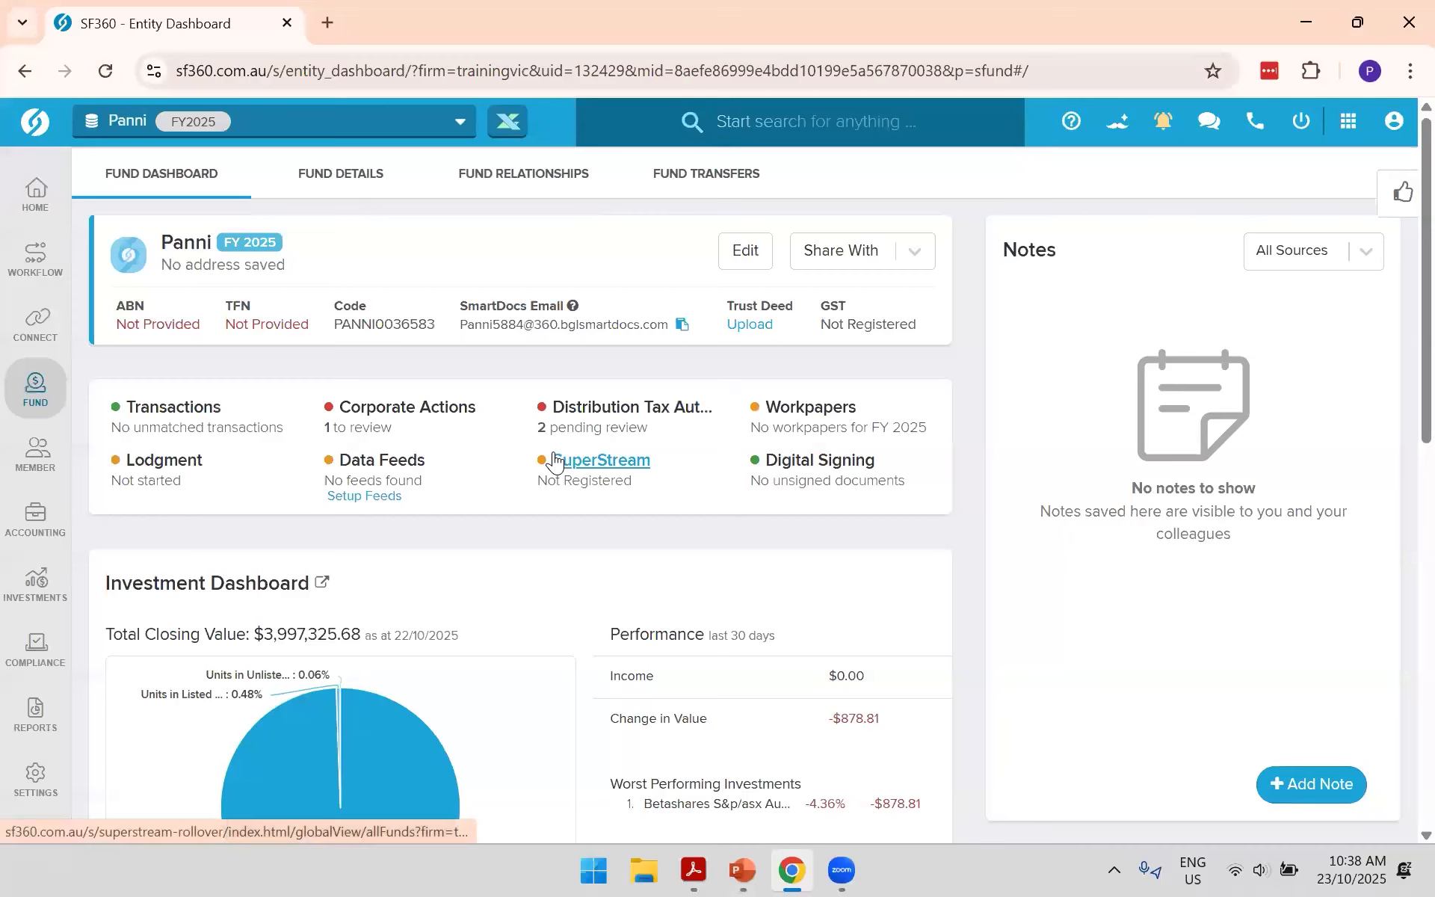
pyautogui.moveTo(37, 677)
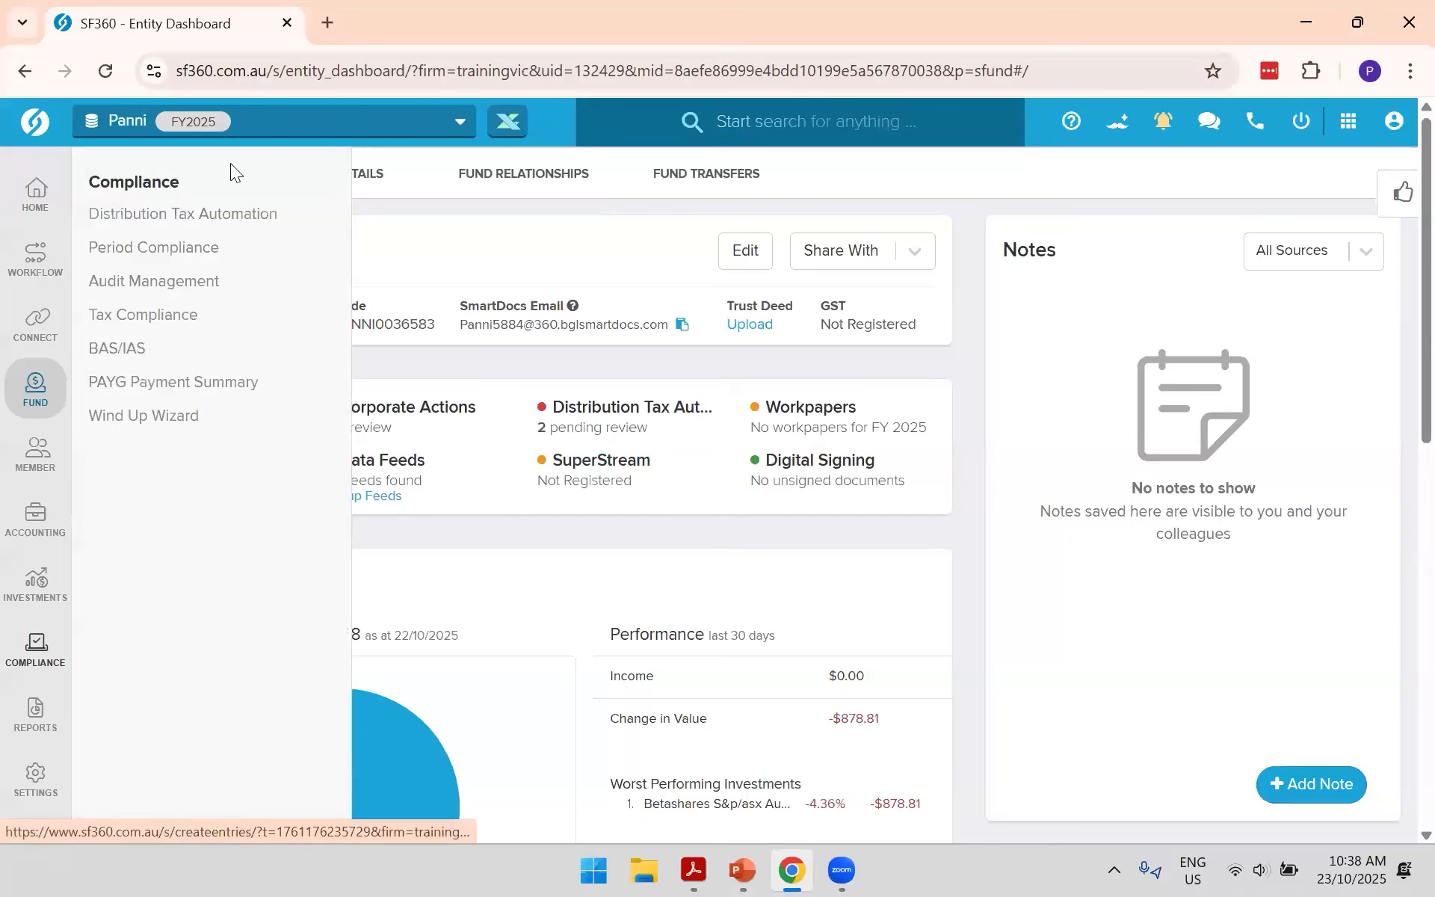
pyautogui.click(228, 214)
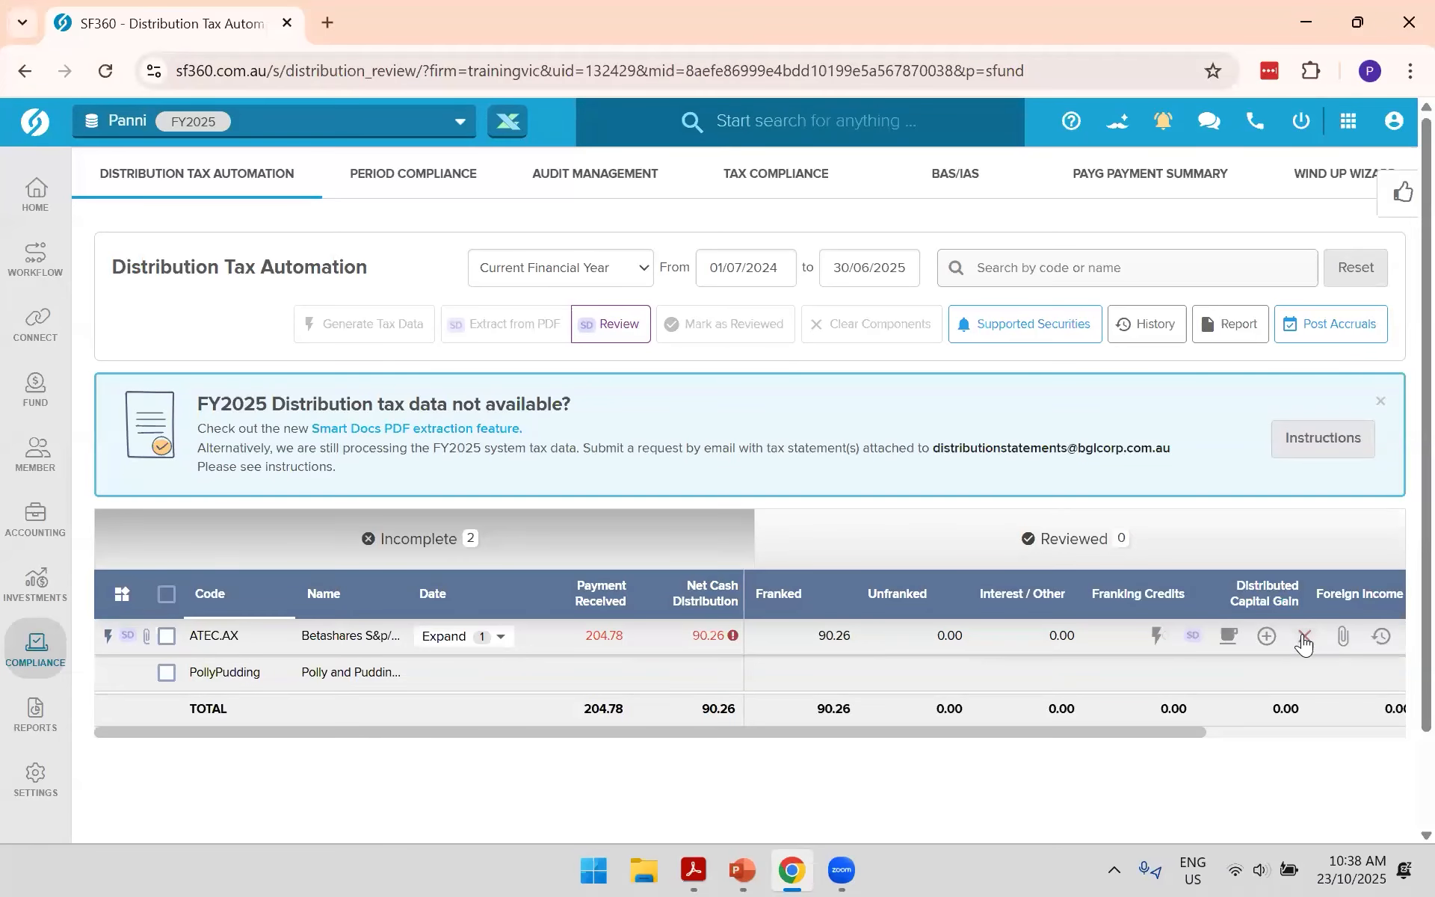
pyautogui.click(1344, 637)
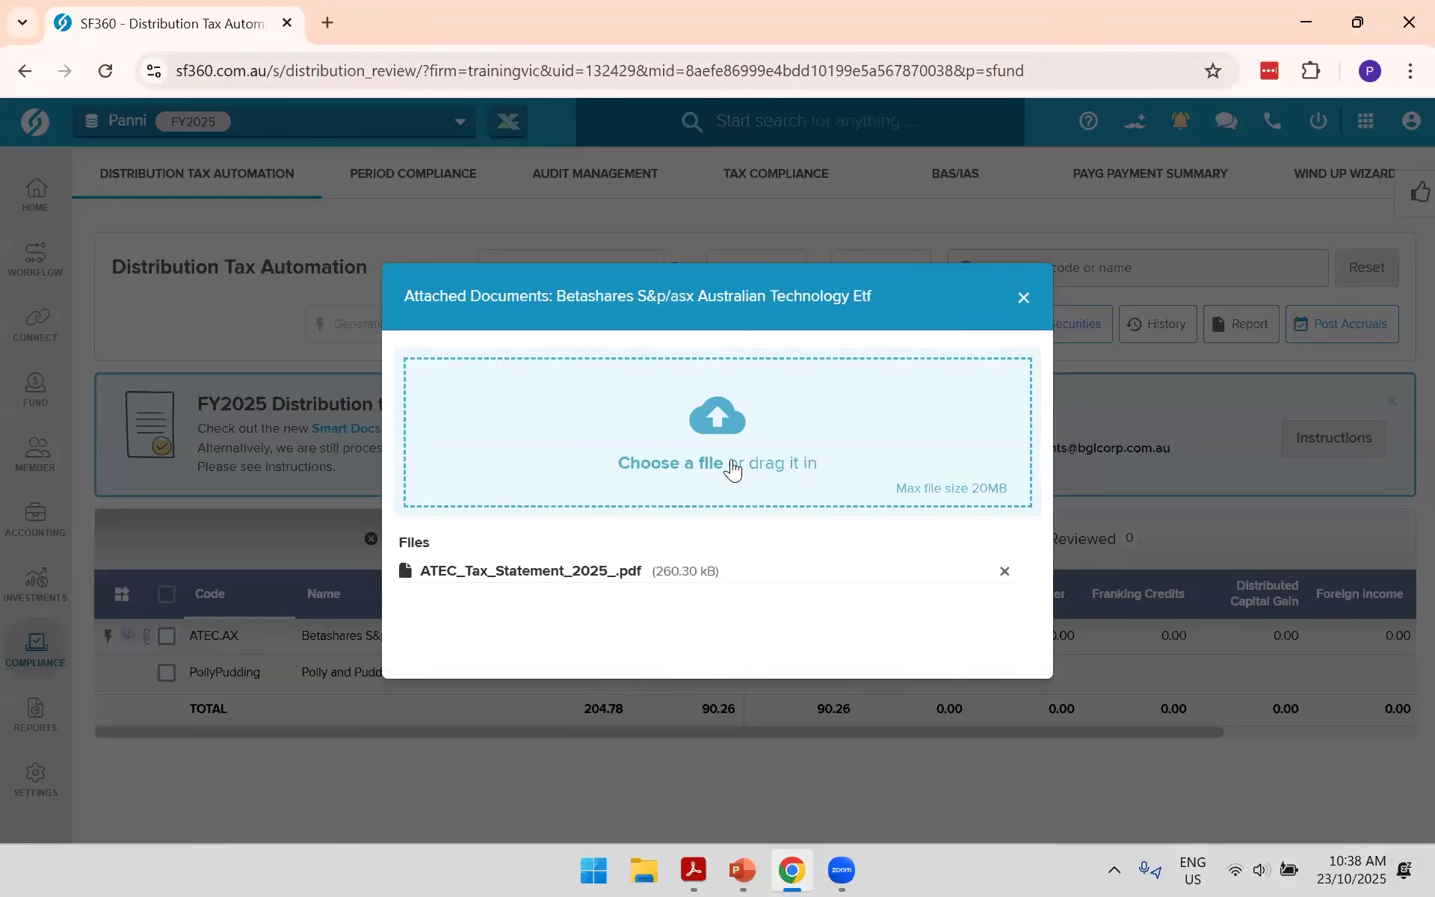
pyautogui.click(1025, 299)
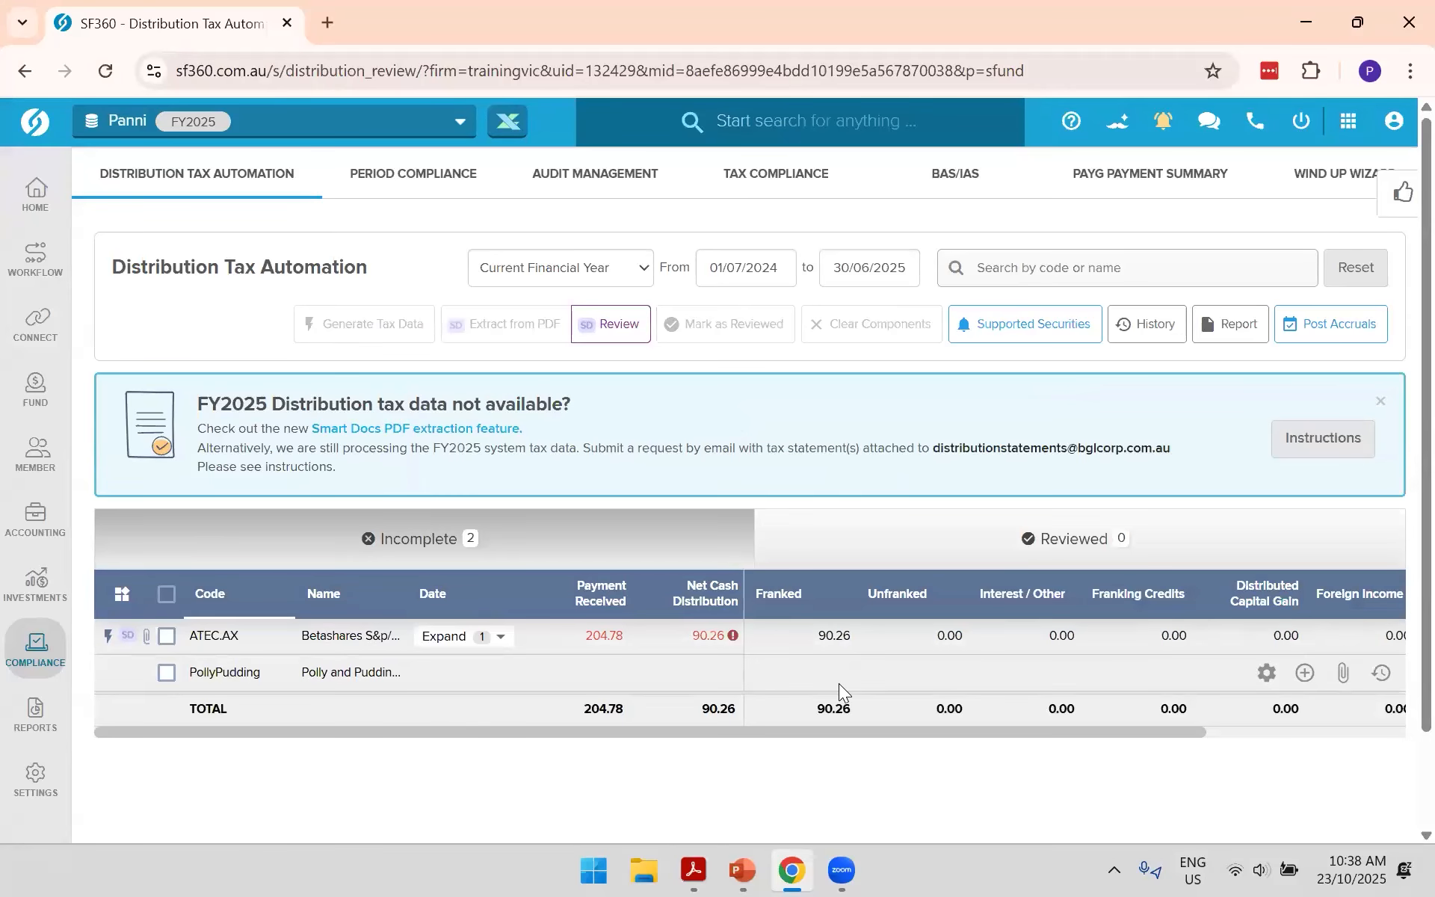
# Step: Open the attached documents of Polly and Pudding Income Trust, and request extraction of its tax data from PDF
pyautogui.click(1345, 672)
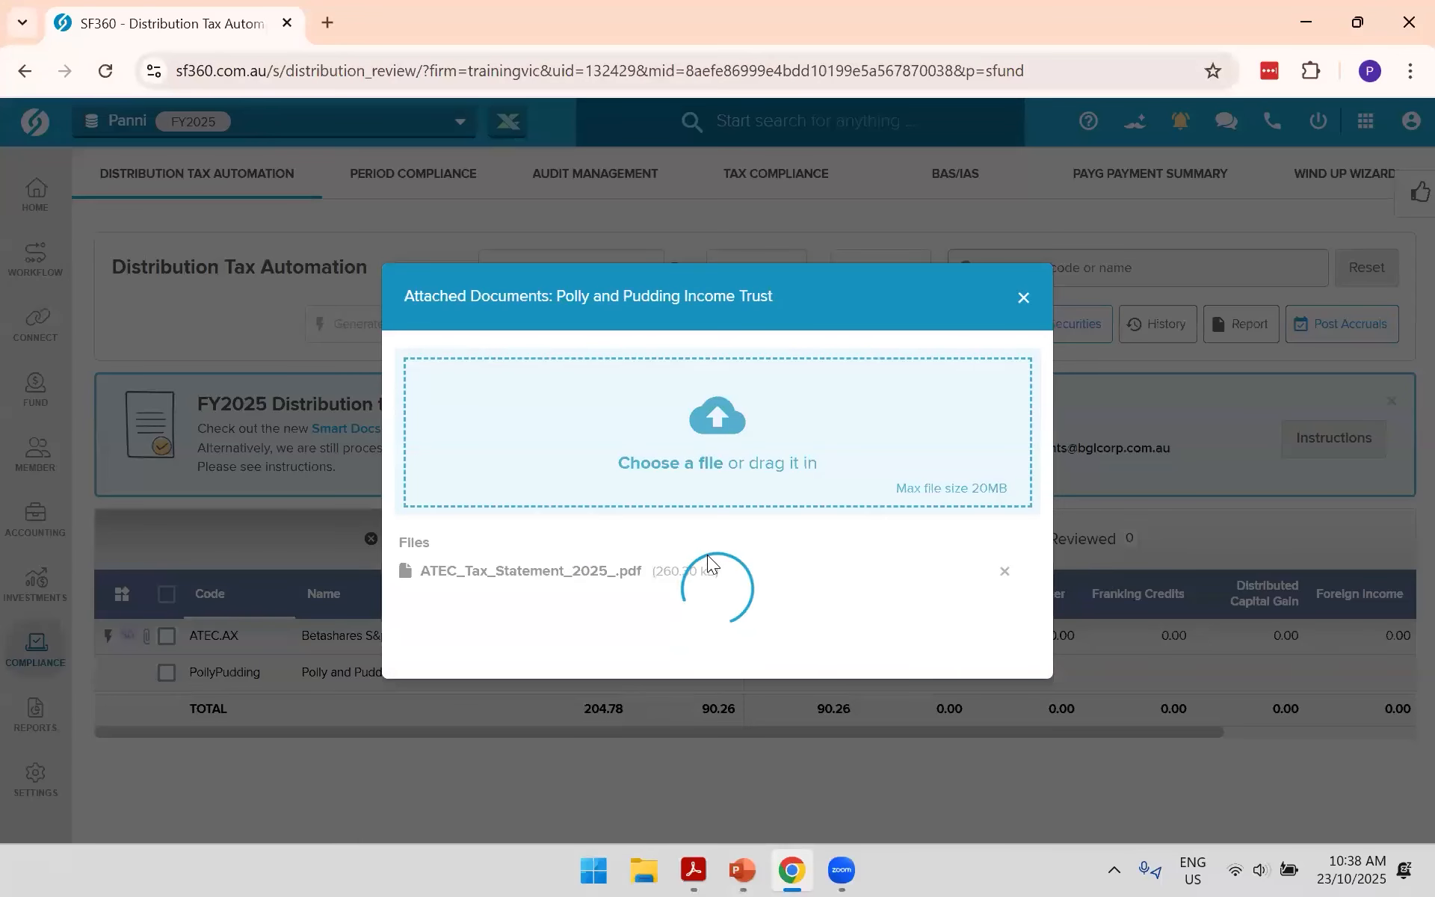
pyautogui.click(1024, 298)
pyautogui.click(166, 673)
pyautogui.click(504, 324)
pyautogui.moveTo(113, 671)
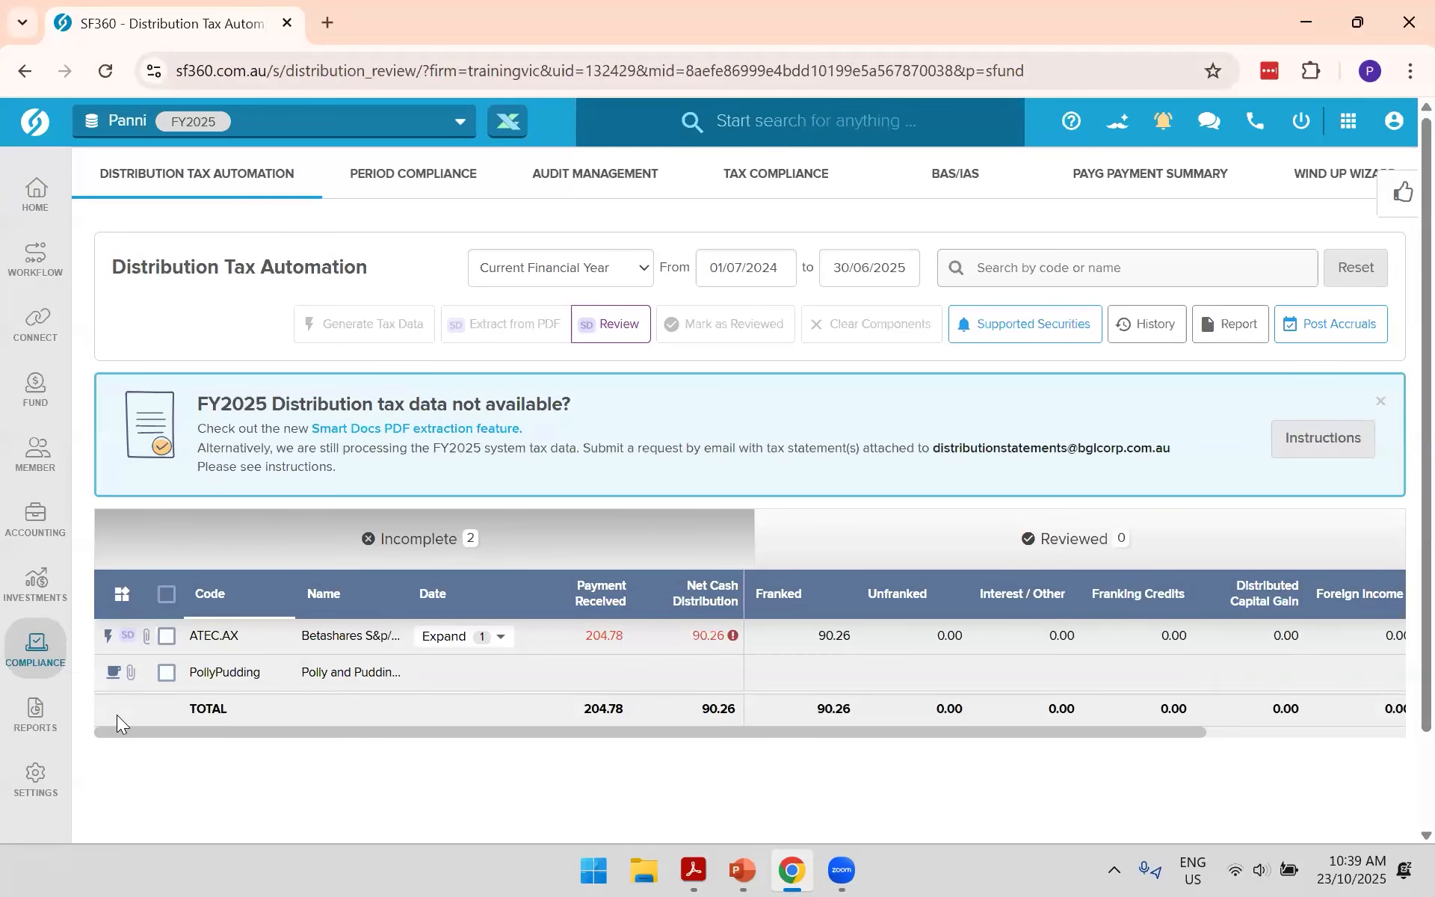
pyautogui.moveTo(130, 639)
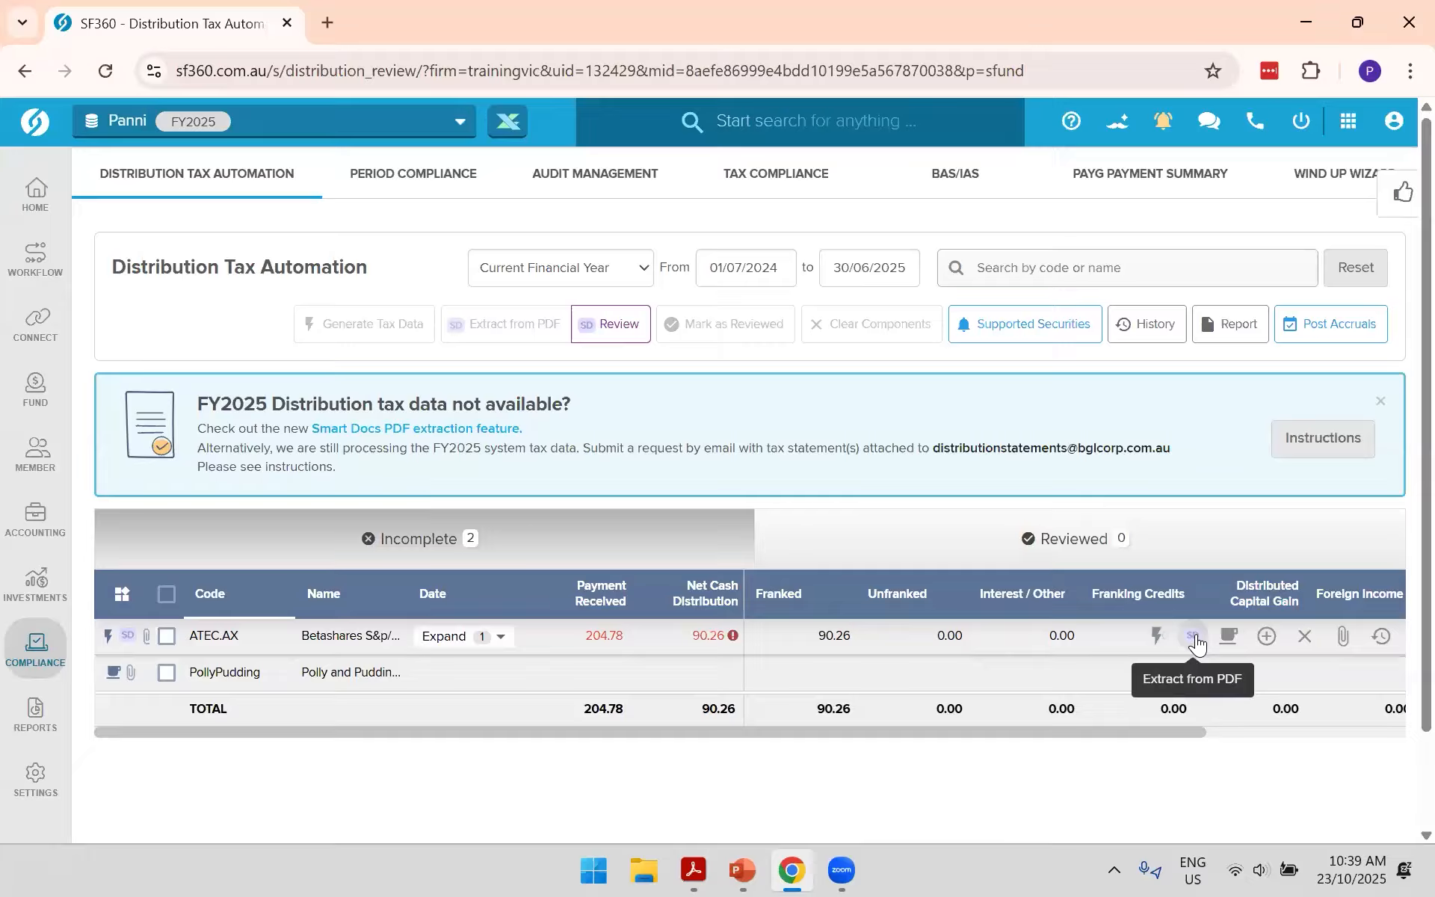
# Step: Review the tax data extracted from the ATEC.AX PDF, locating unfranked dividends in the source statement, and leave without generating anything
pyautogui.click(1194, 636)
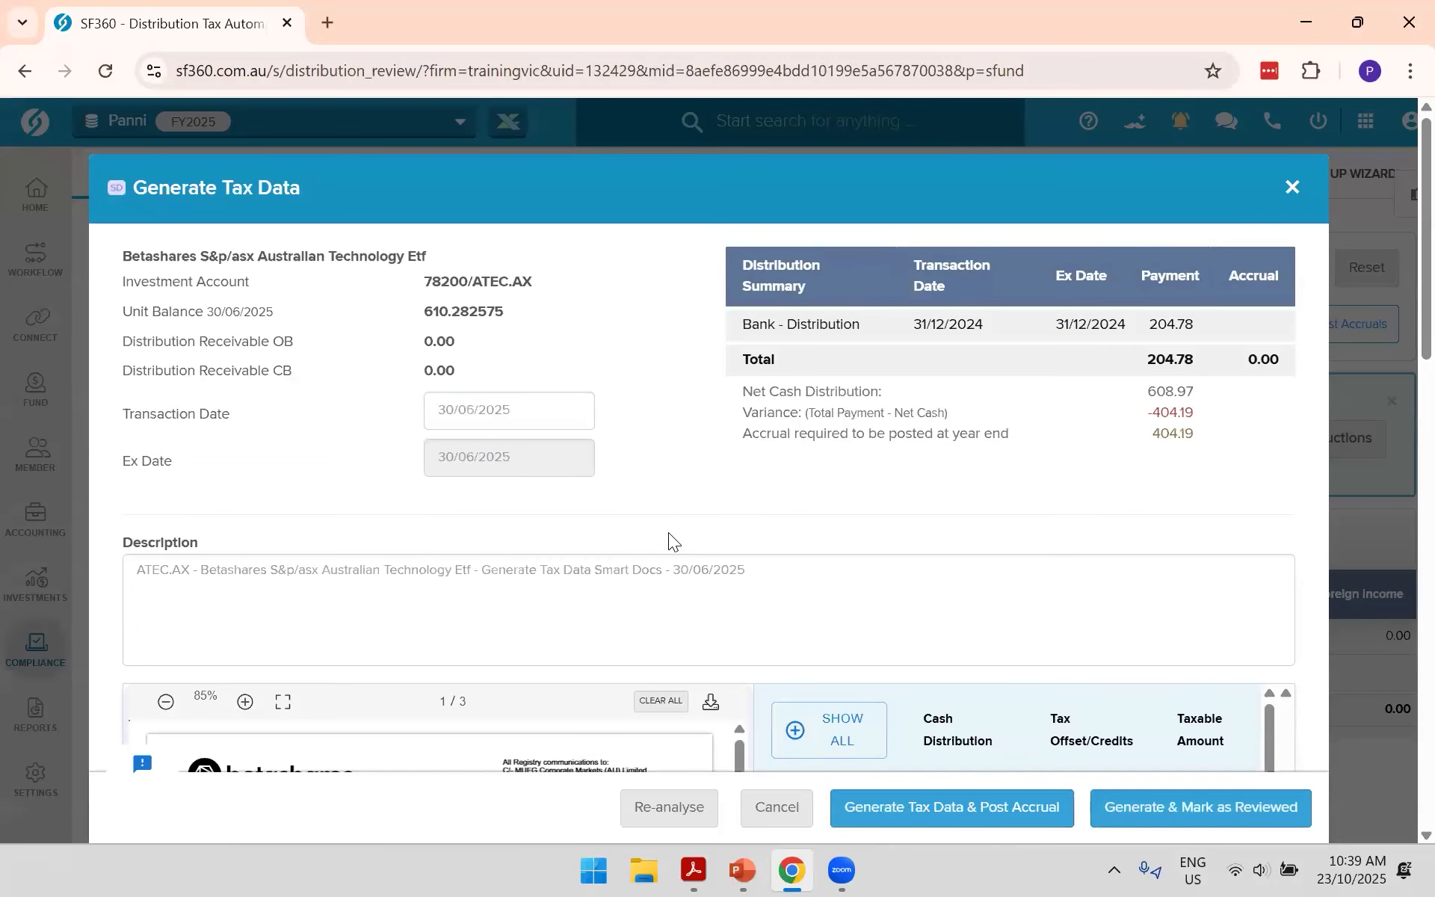
pyautogui.scroll(-5, 668, 532)
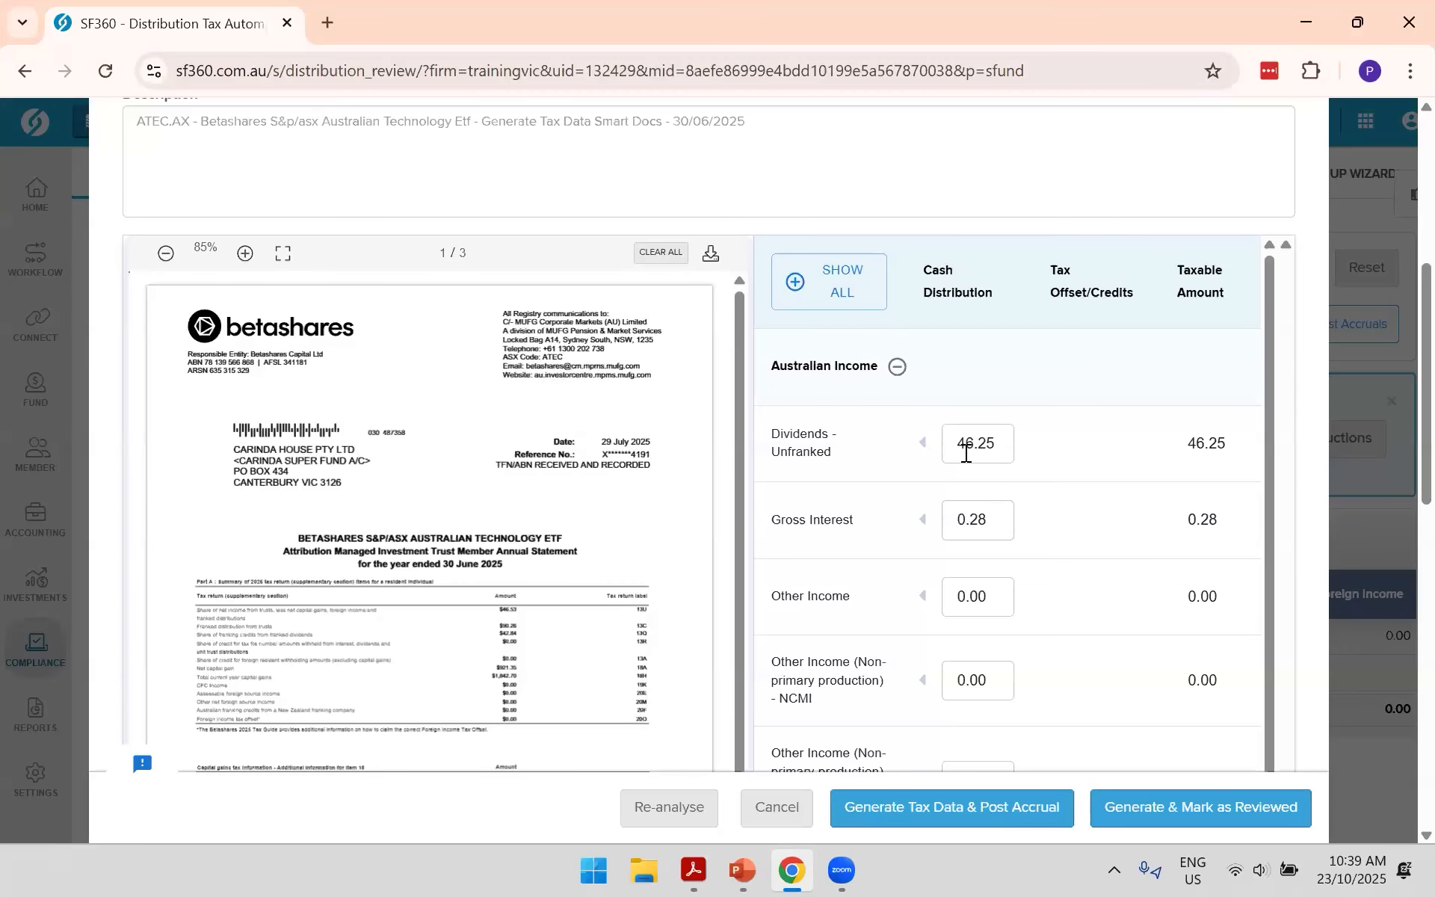
pyautogui.click(924, 446)
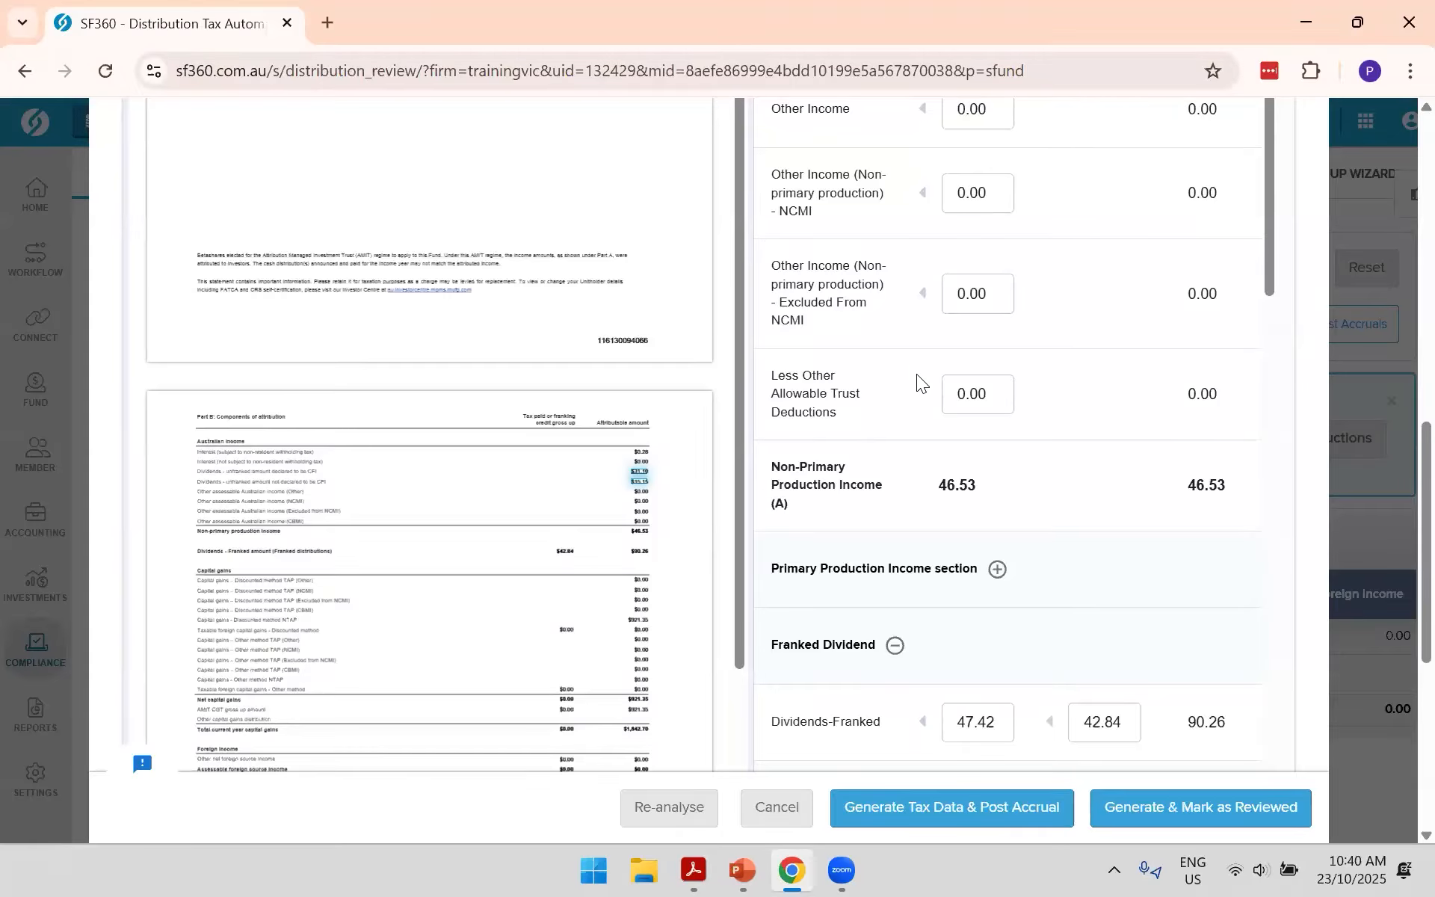
pyautogui.scroll(6, 977, 342)
pyautogui.moveTo(1000, 404); pyautogui.dragTo(956, 404)
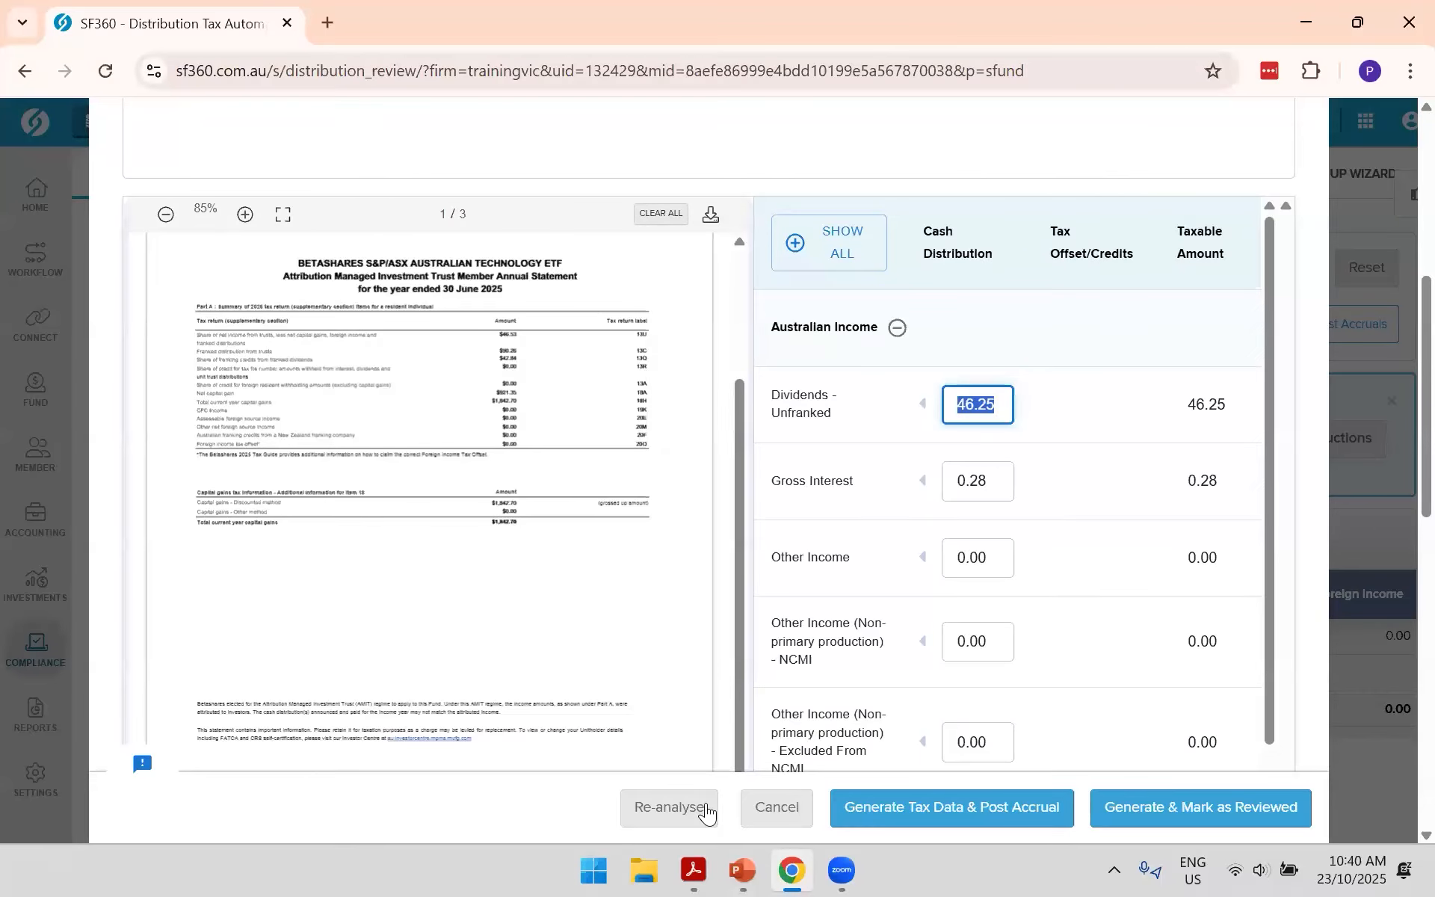
pyautogui.click(777, 809)
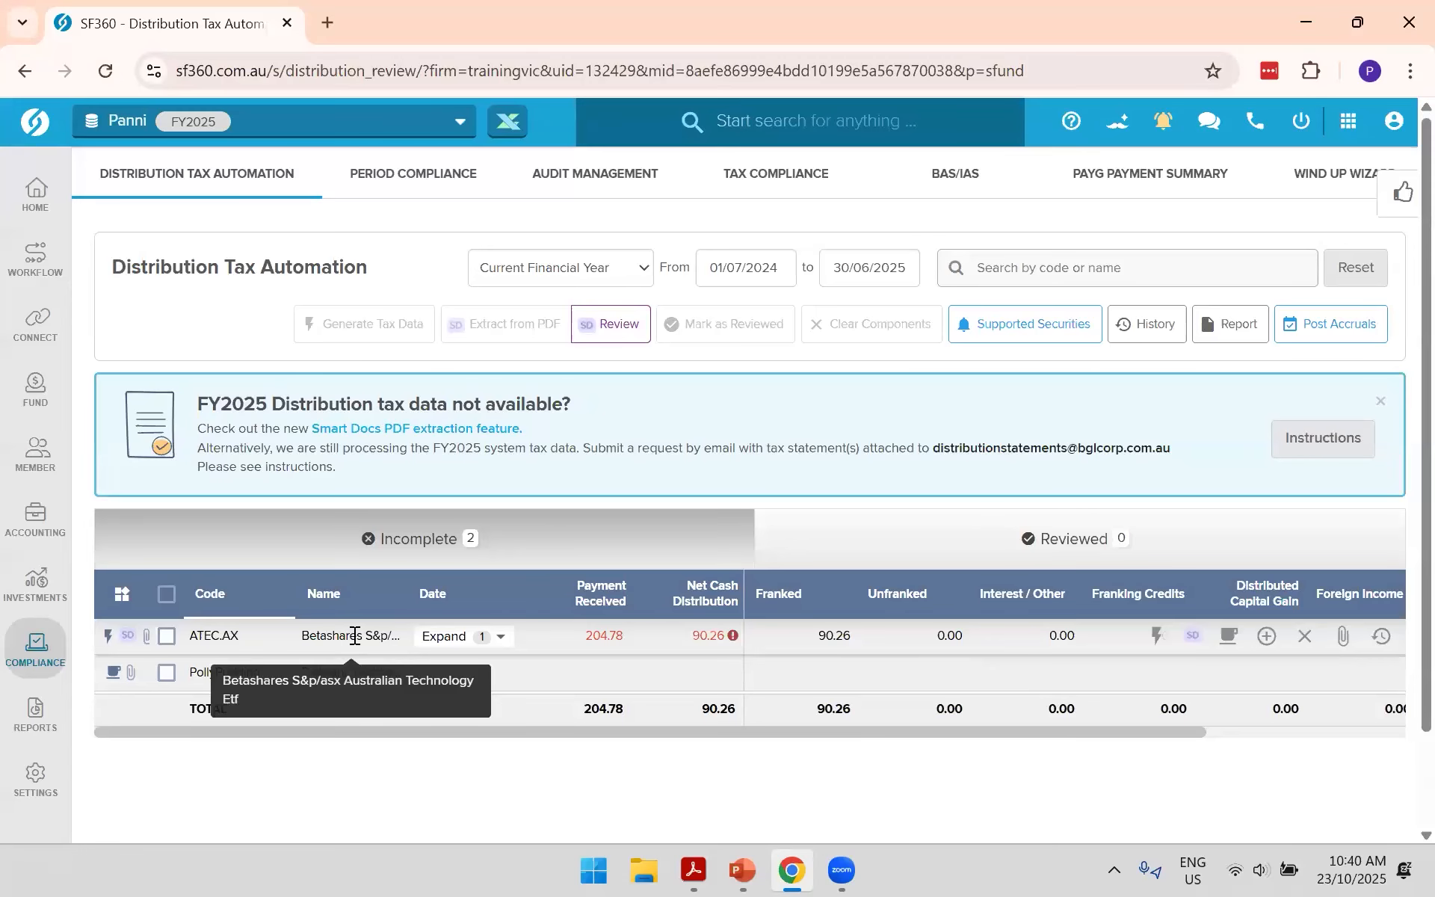
# Step: Open the system tax data for ATEC.AX, look through its Australian income components, and exit without generating tax data
pyautogui.moveTo(106, 631)
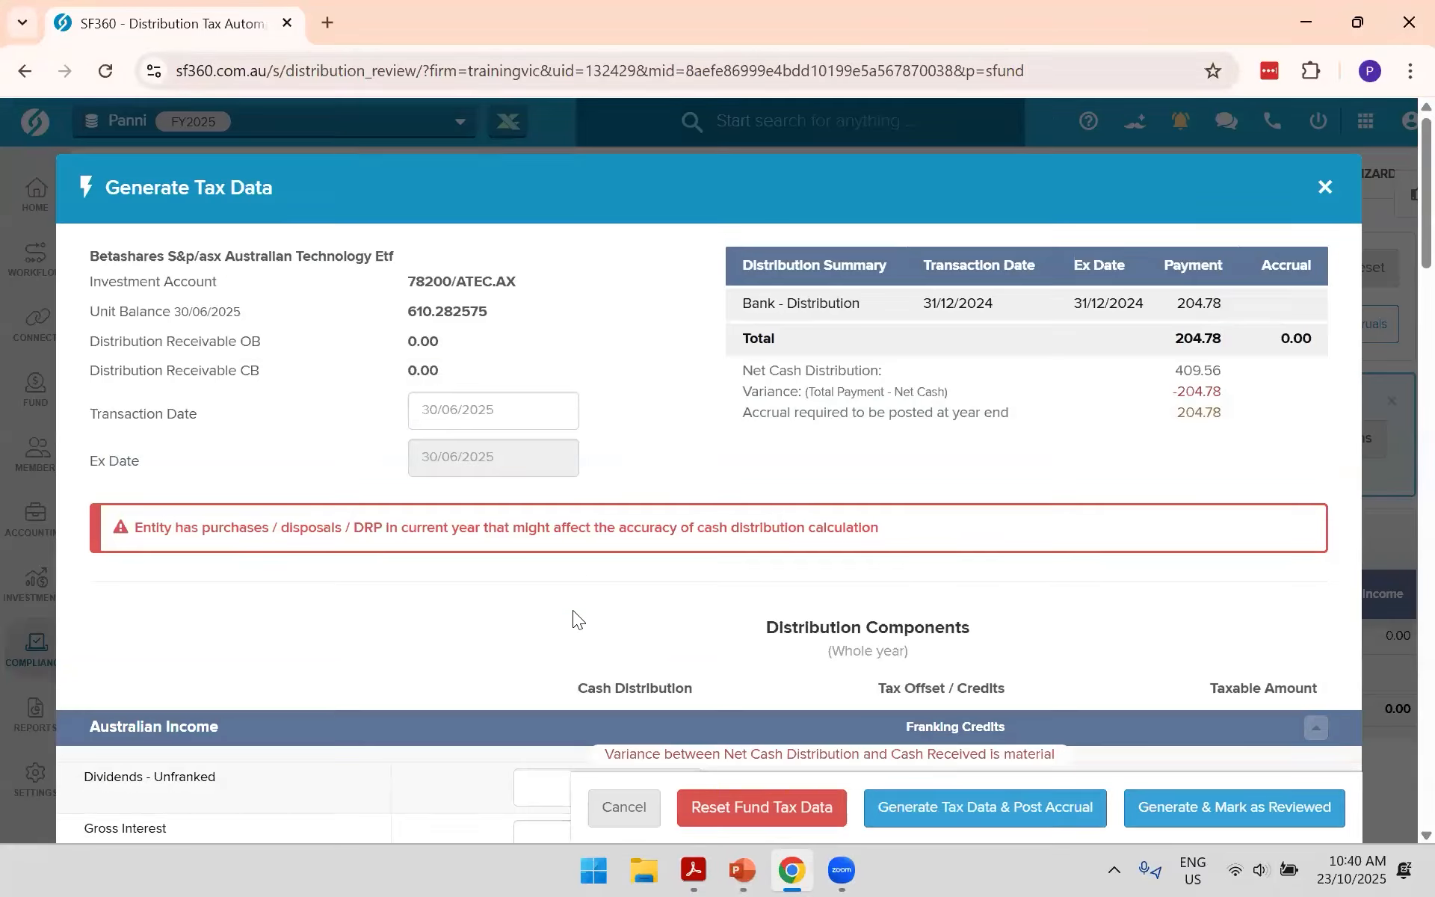
pyautogui.scroll(-3, 576, 603)
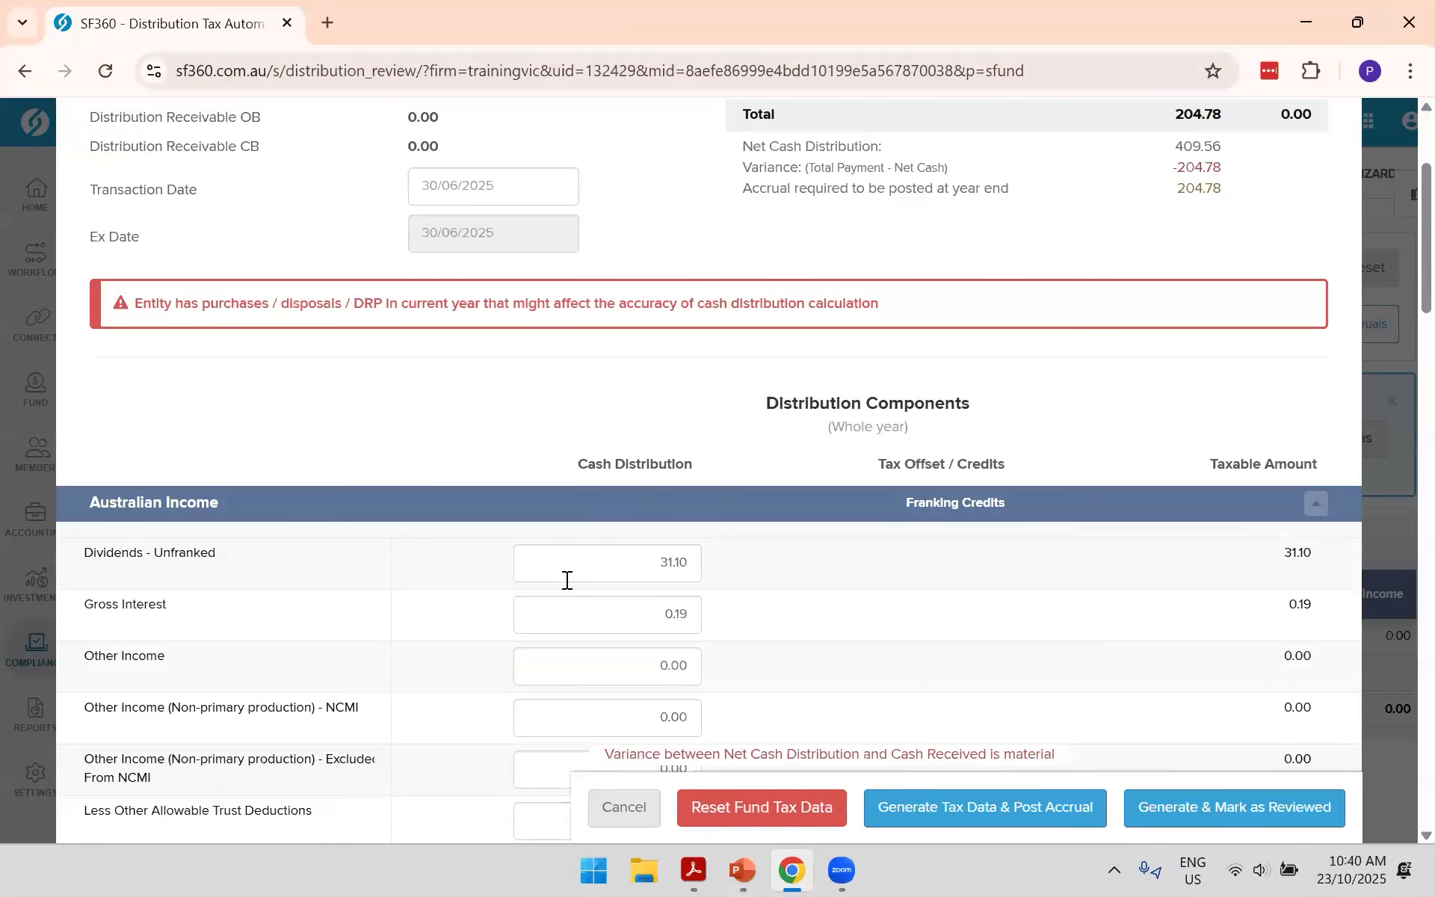
pyautogui.scroll(-1, 567, 580)
pyautogui.scroll(-3, 568, 580)
pyautogui.click(620, 807)
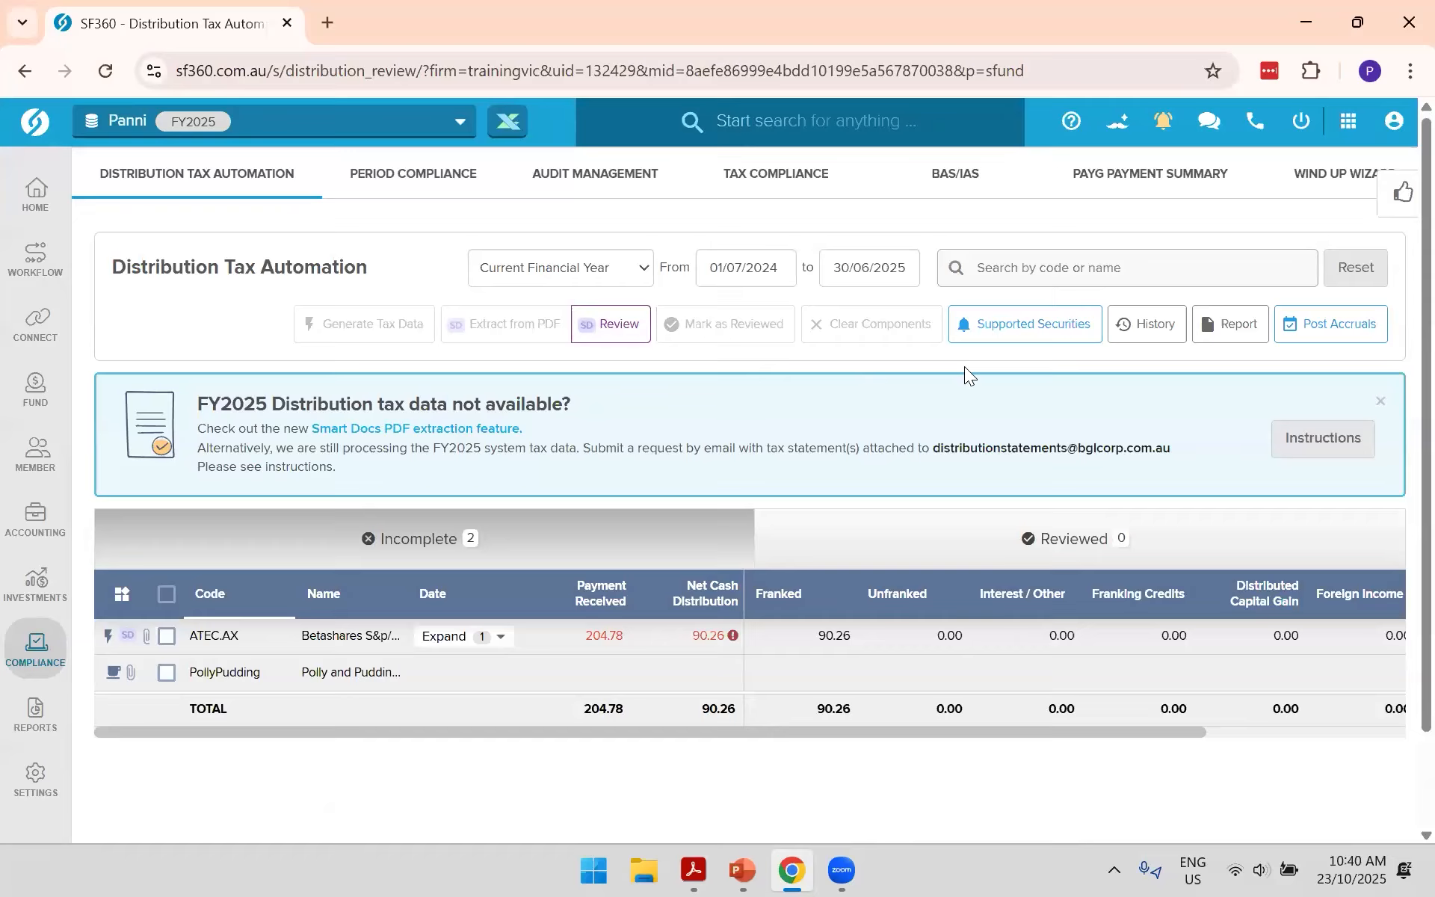
# Step: View the list of supported securities, and switch to the PowerPoint slide show on improving automatic distribution data
pyautogui.click(1026, 326)
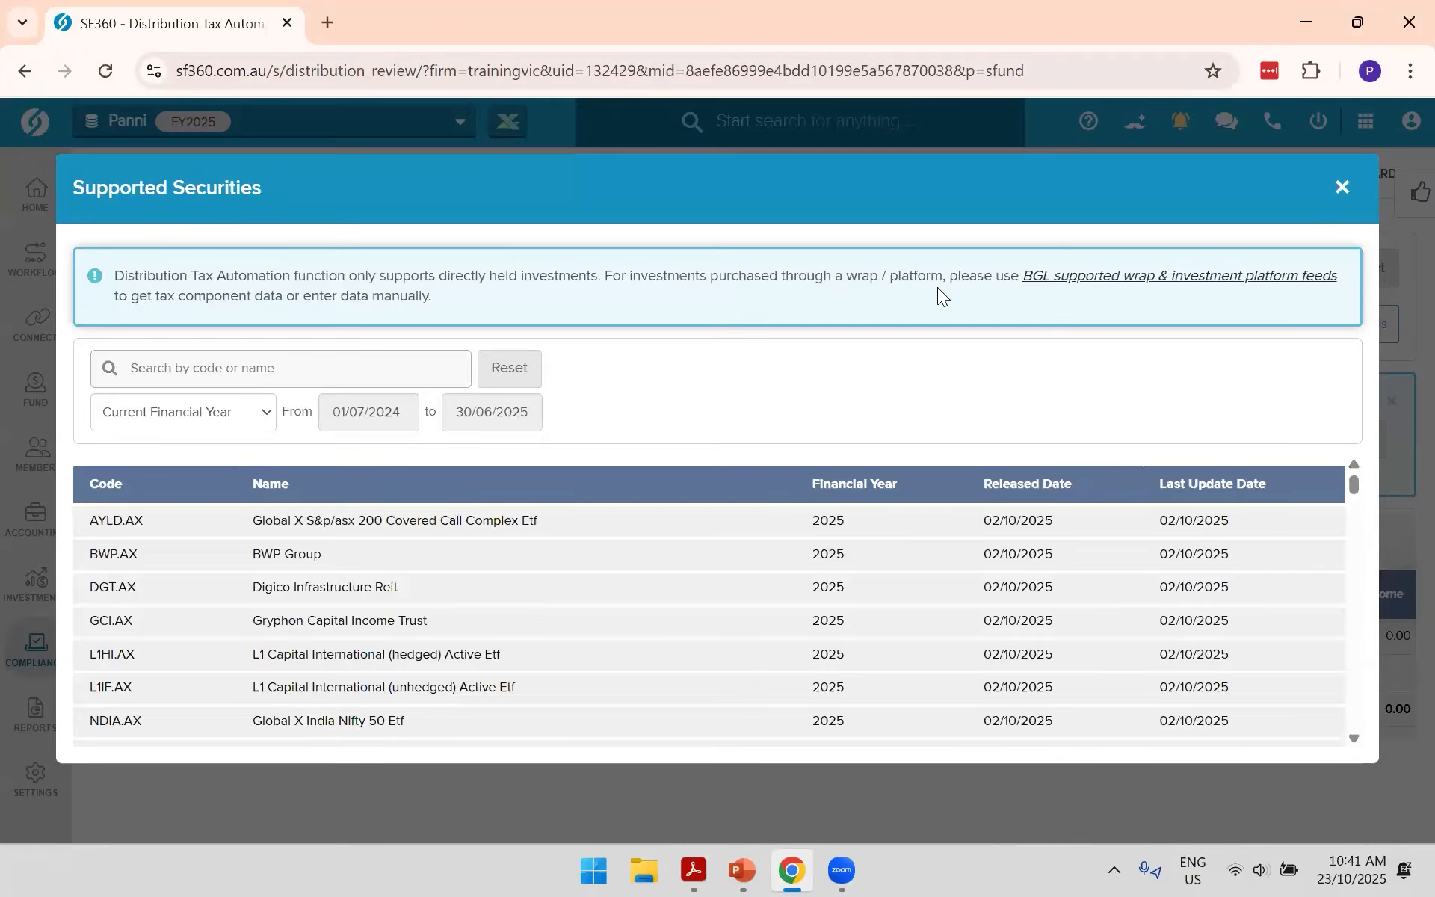
pyautogui.moveTo(744, 870)
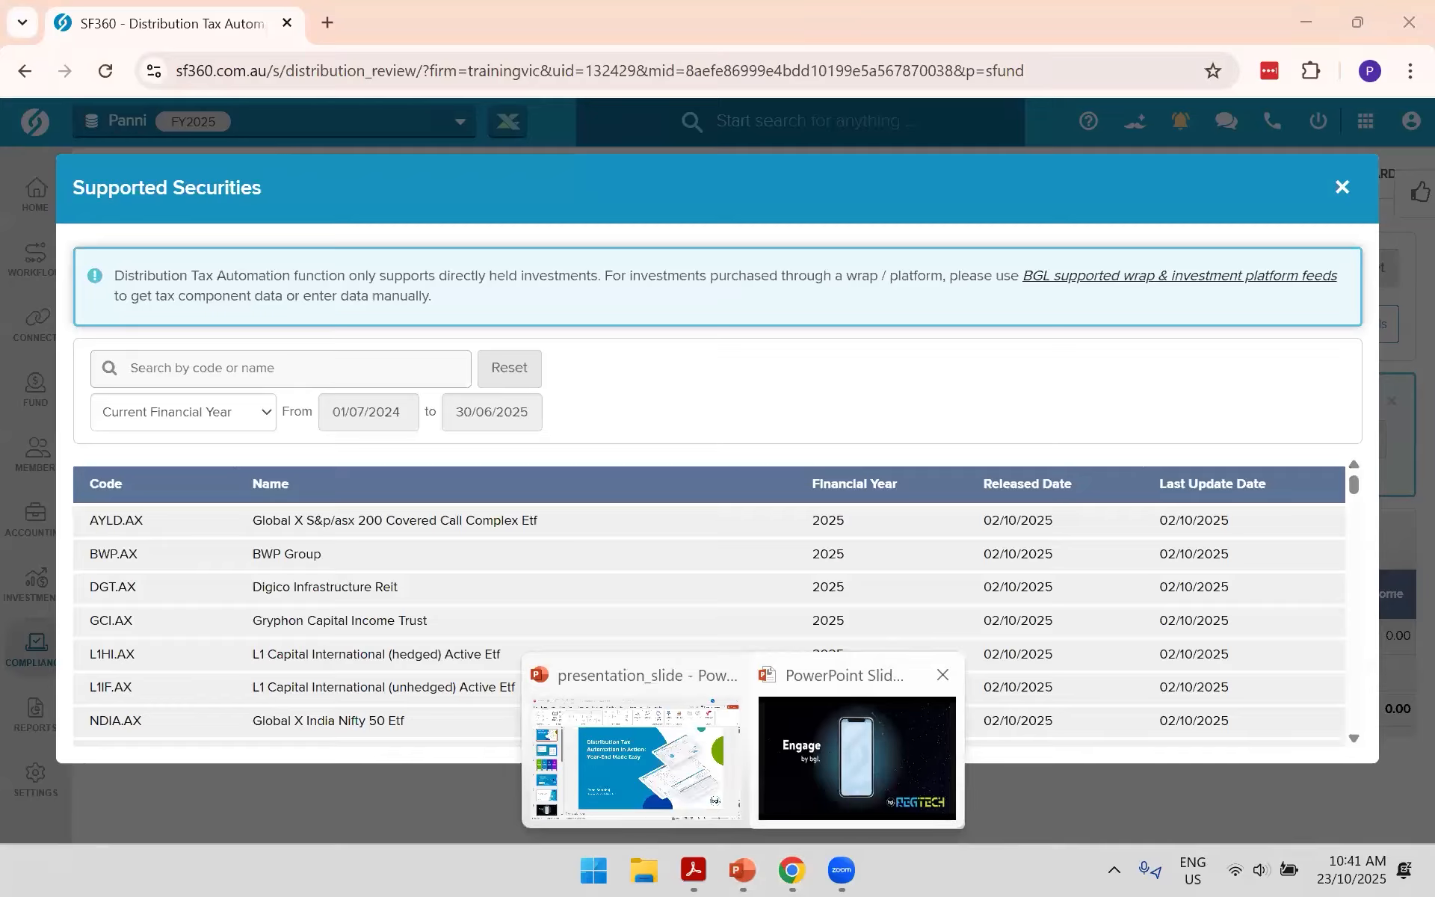
pyautogui.click(857, 758)
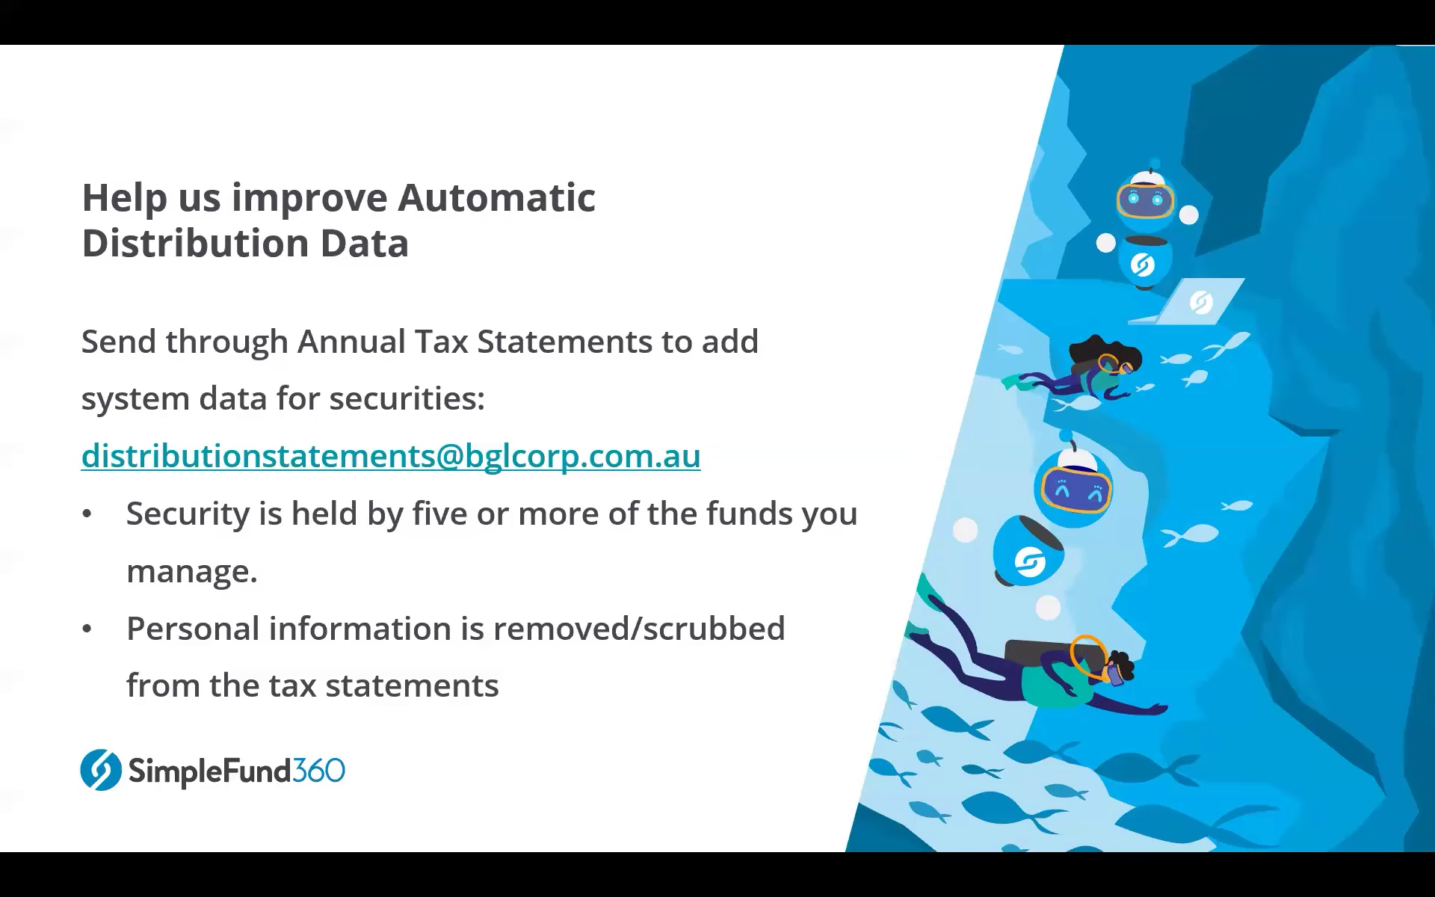
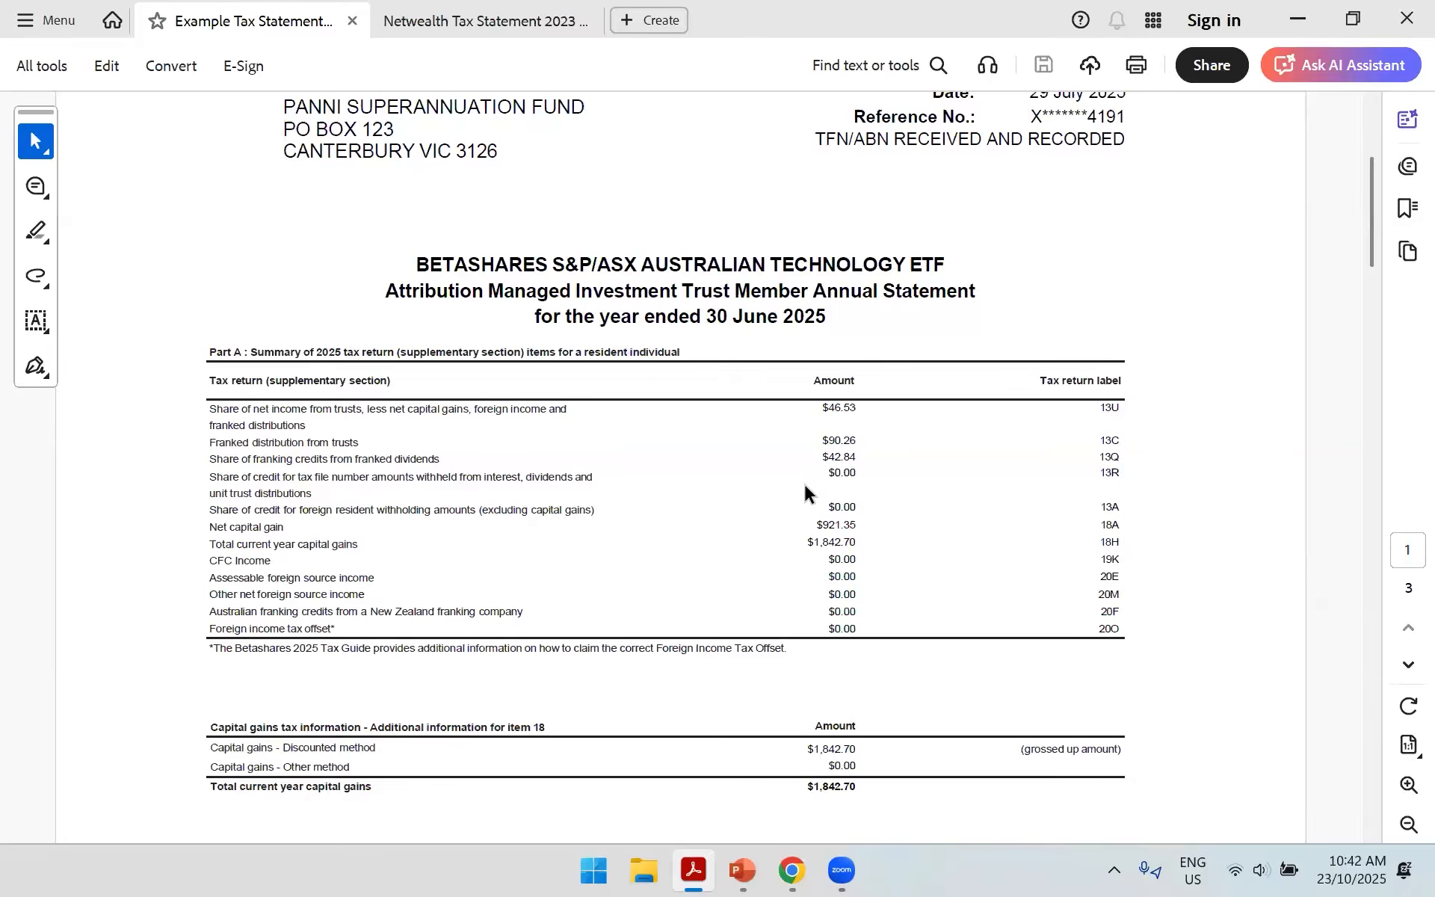
pyautogui.hotkey('alt', 'Tab')
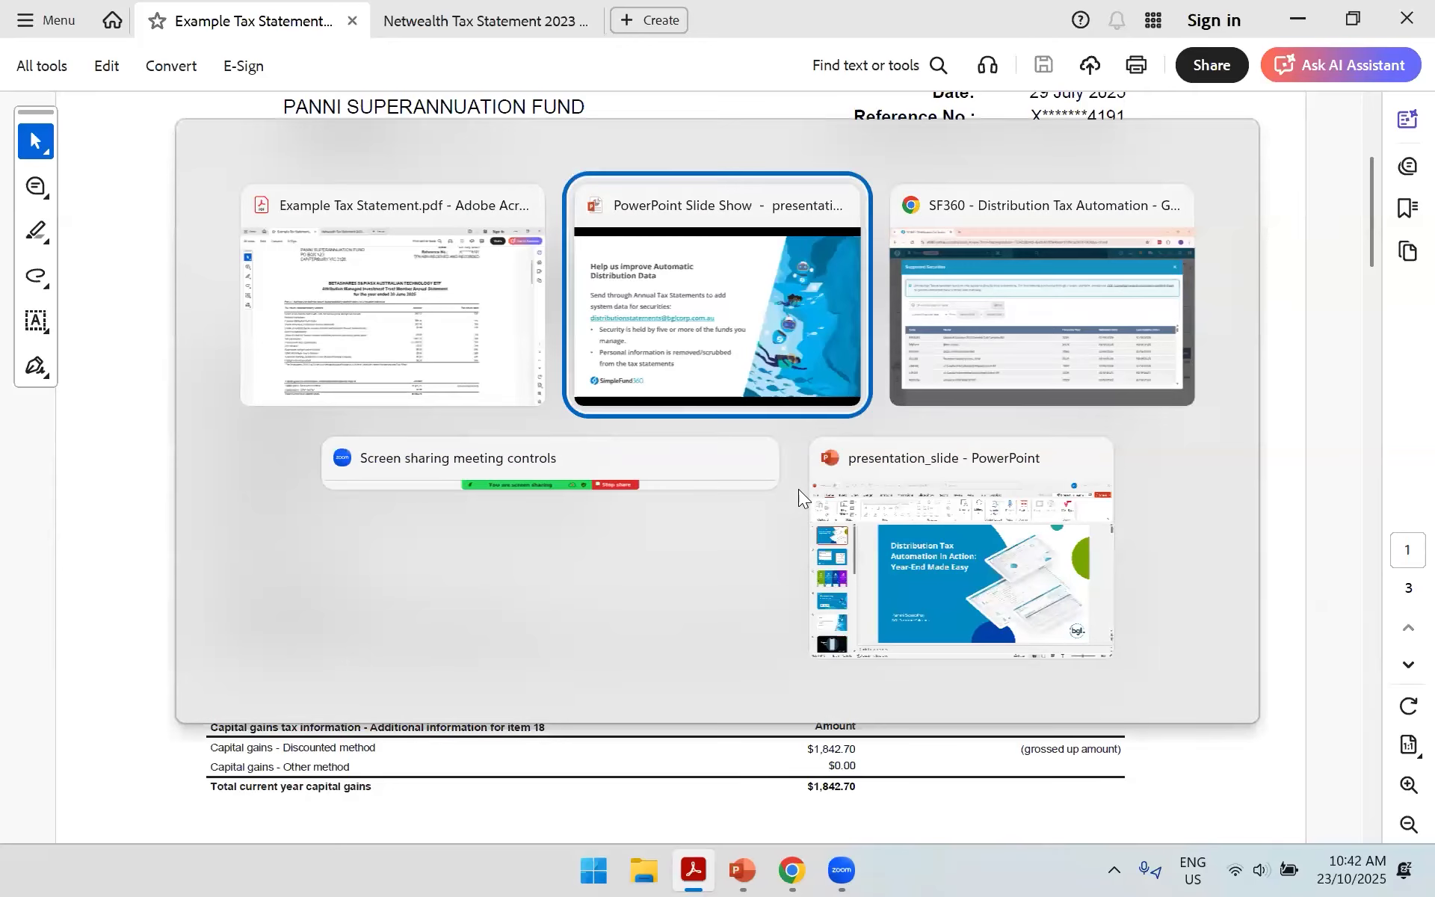
pyautogui.hotkey('alt', 'Tab')
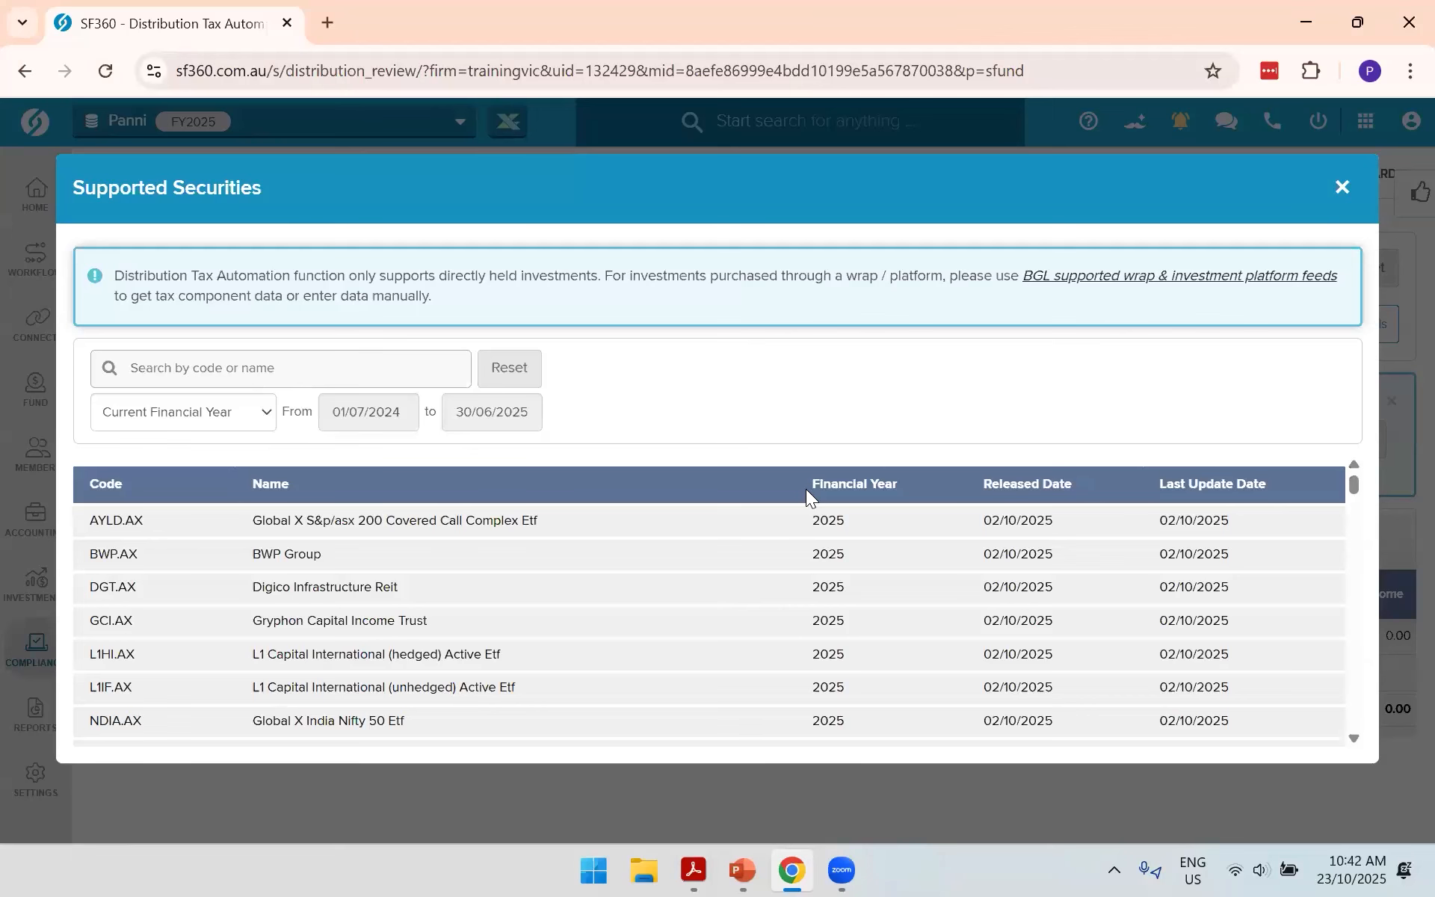
pyautogui.click(693, 871)
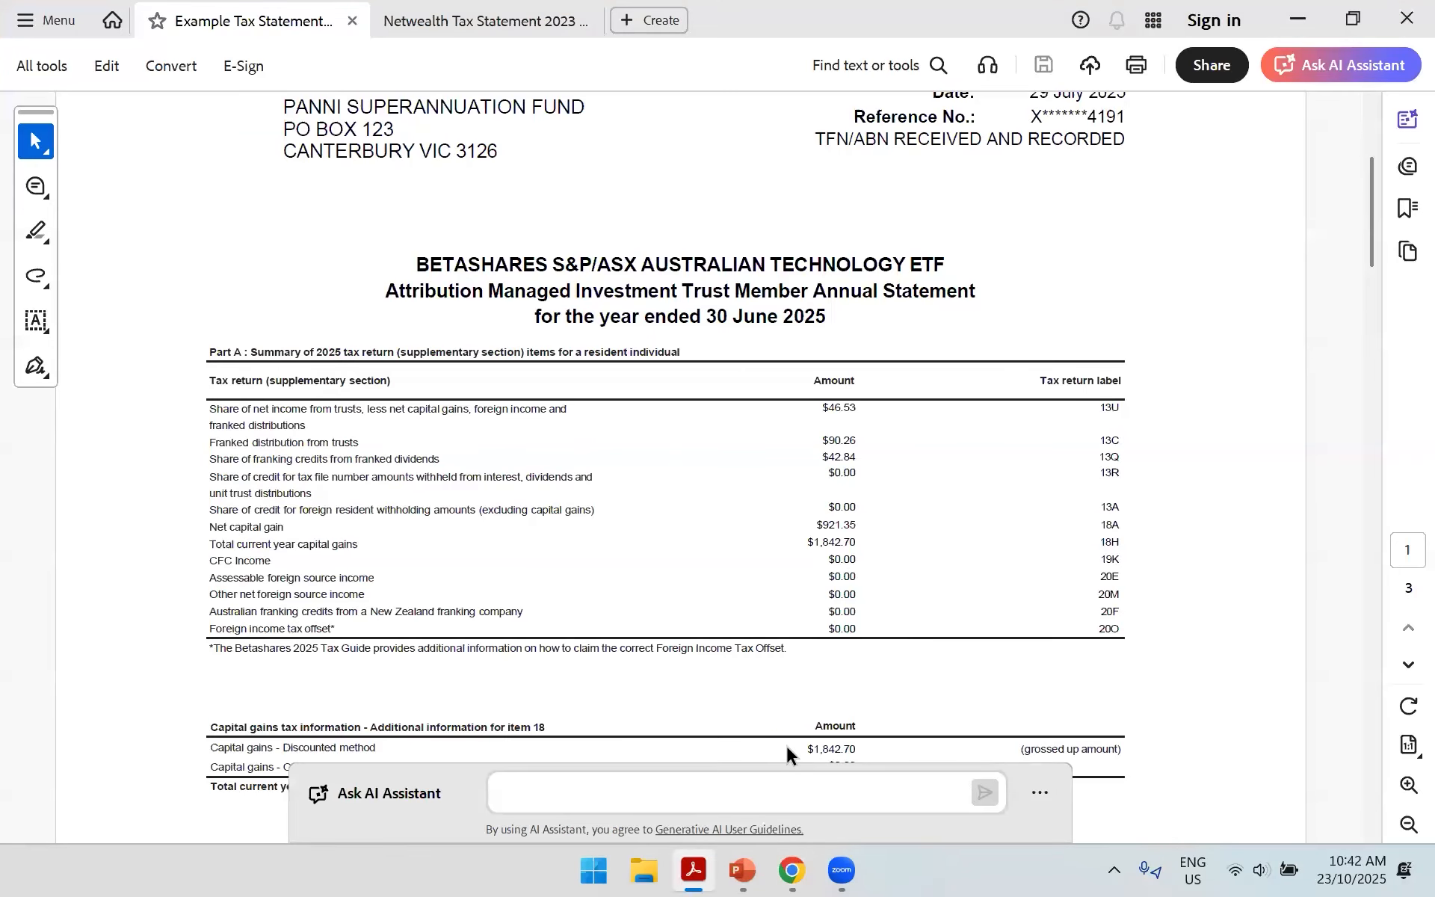
pyautogui.click(791, 870)
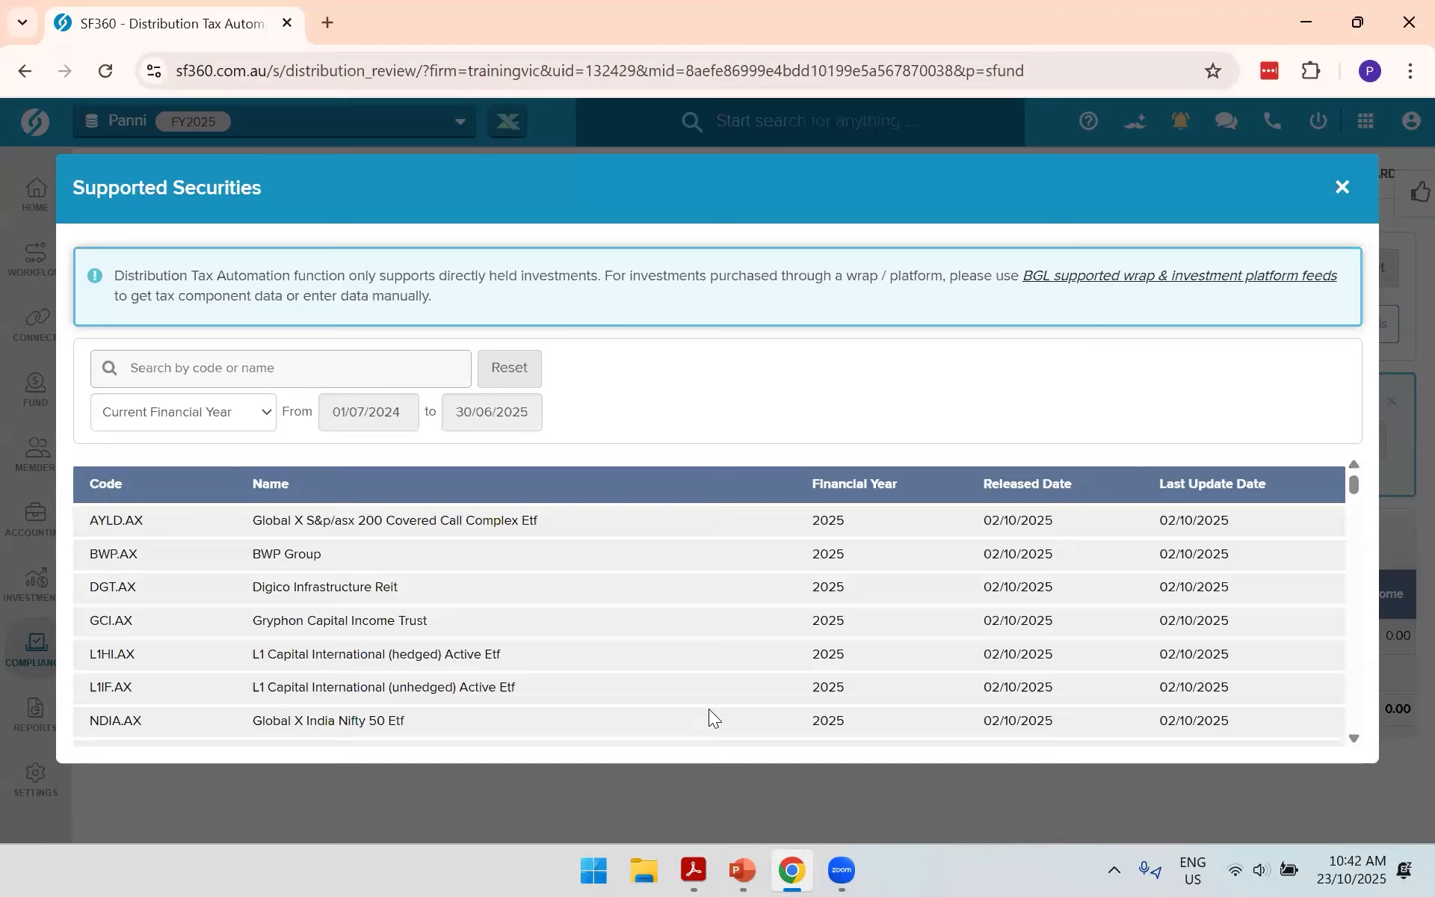
# Step: Switch to Acrobat and examine the distributions and dividends schedule in the Netwealth wrap tax statement
pyautogui.click(693, 870)
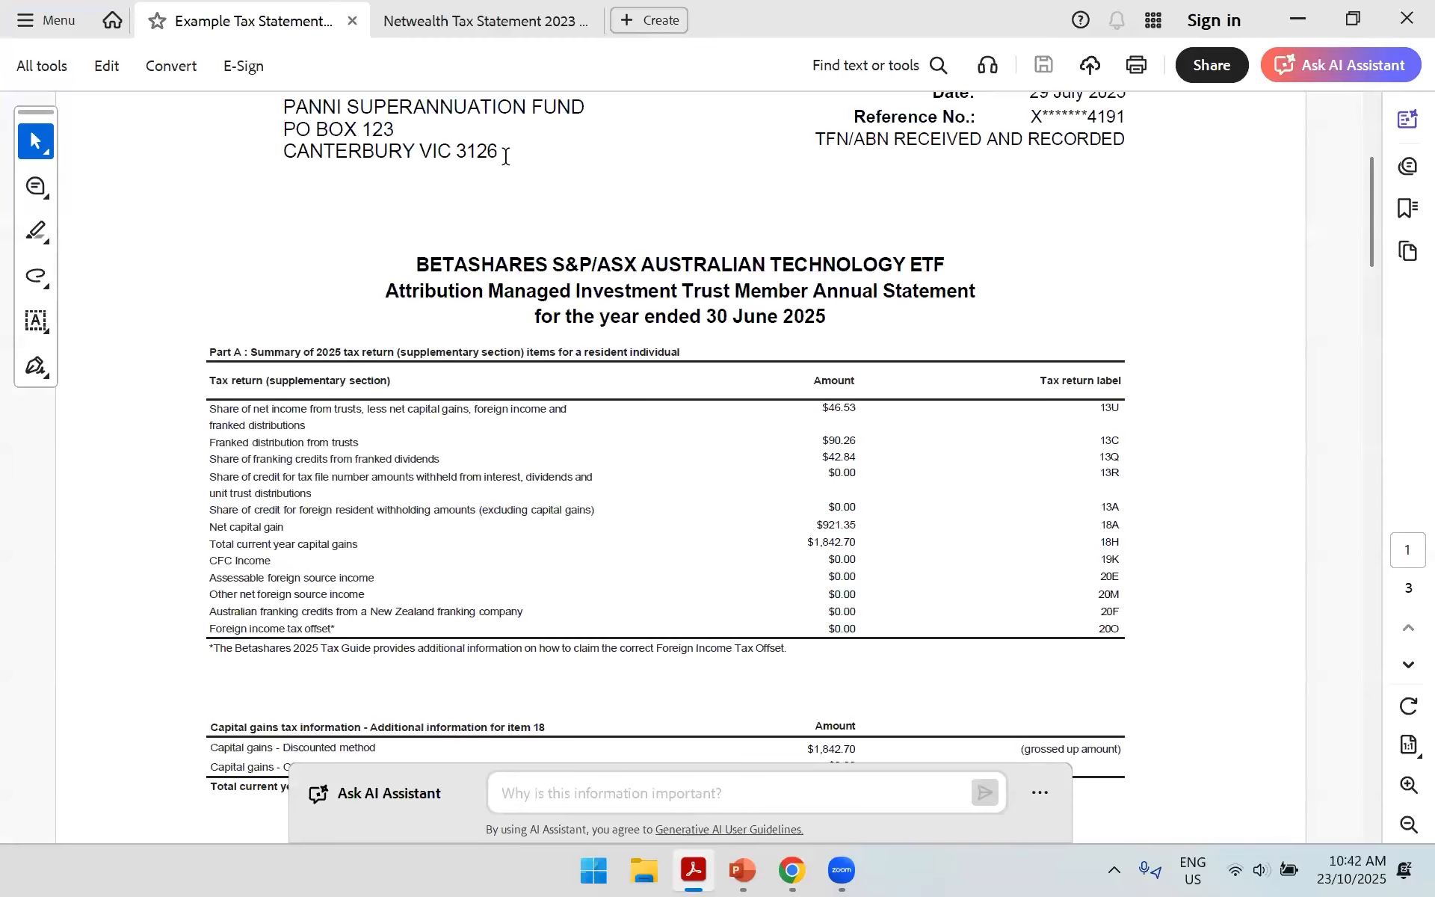
pyautogui.click(153, 31)
pyautogui.click(1013, 613)
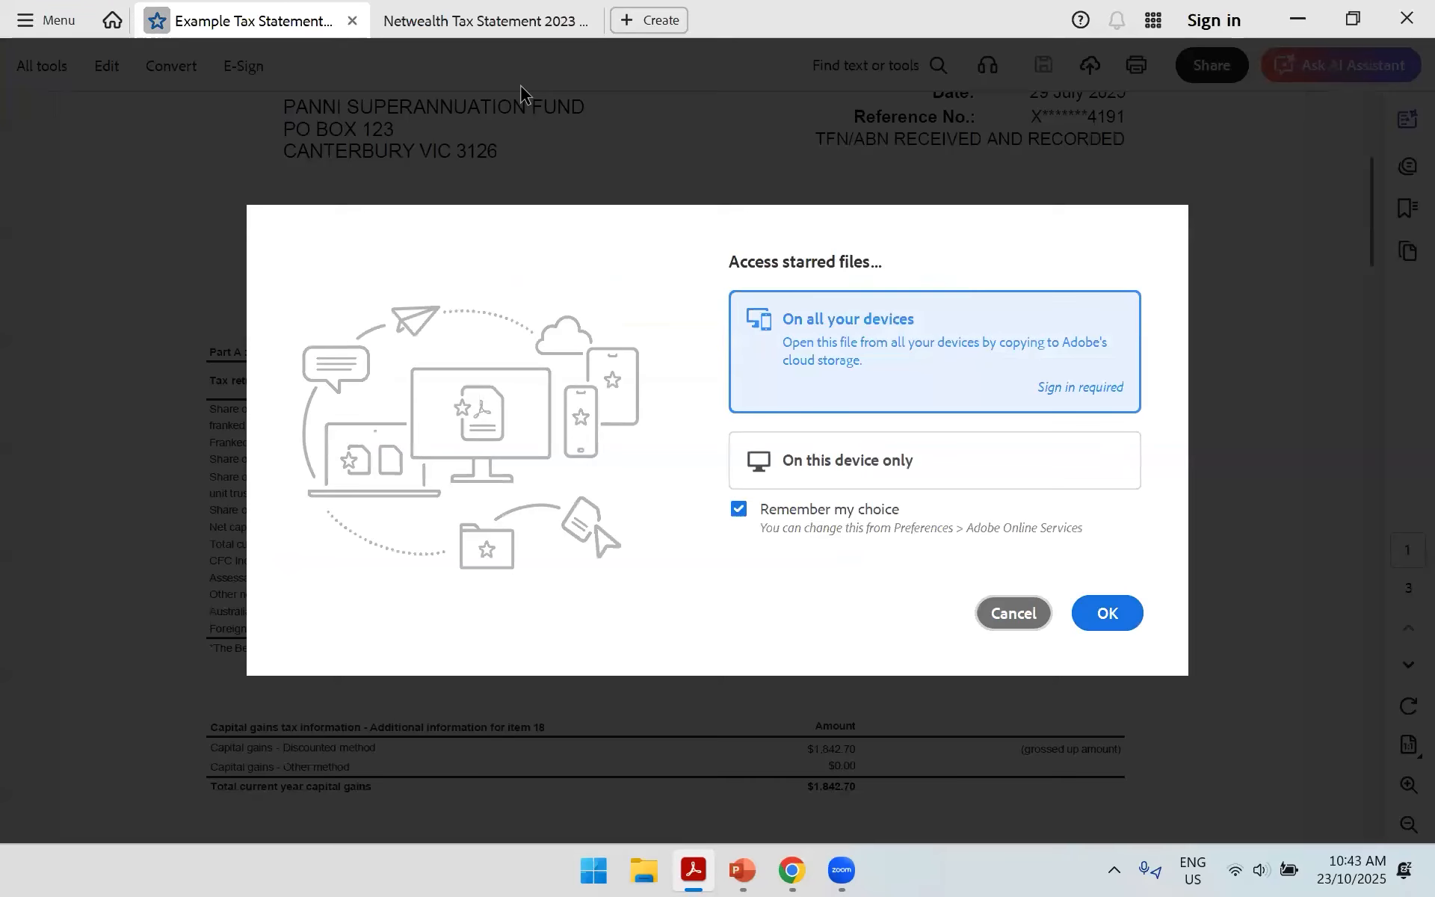
pyautogui.click(459, 33)
pyautogui.scroll(-10, 791, 570)
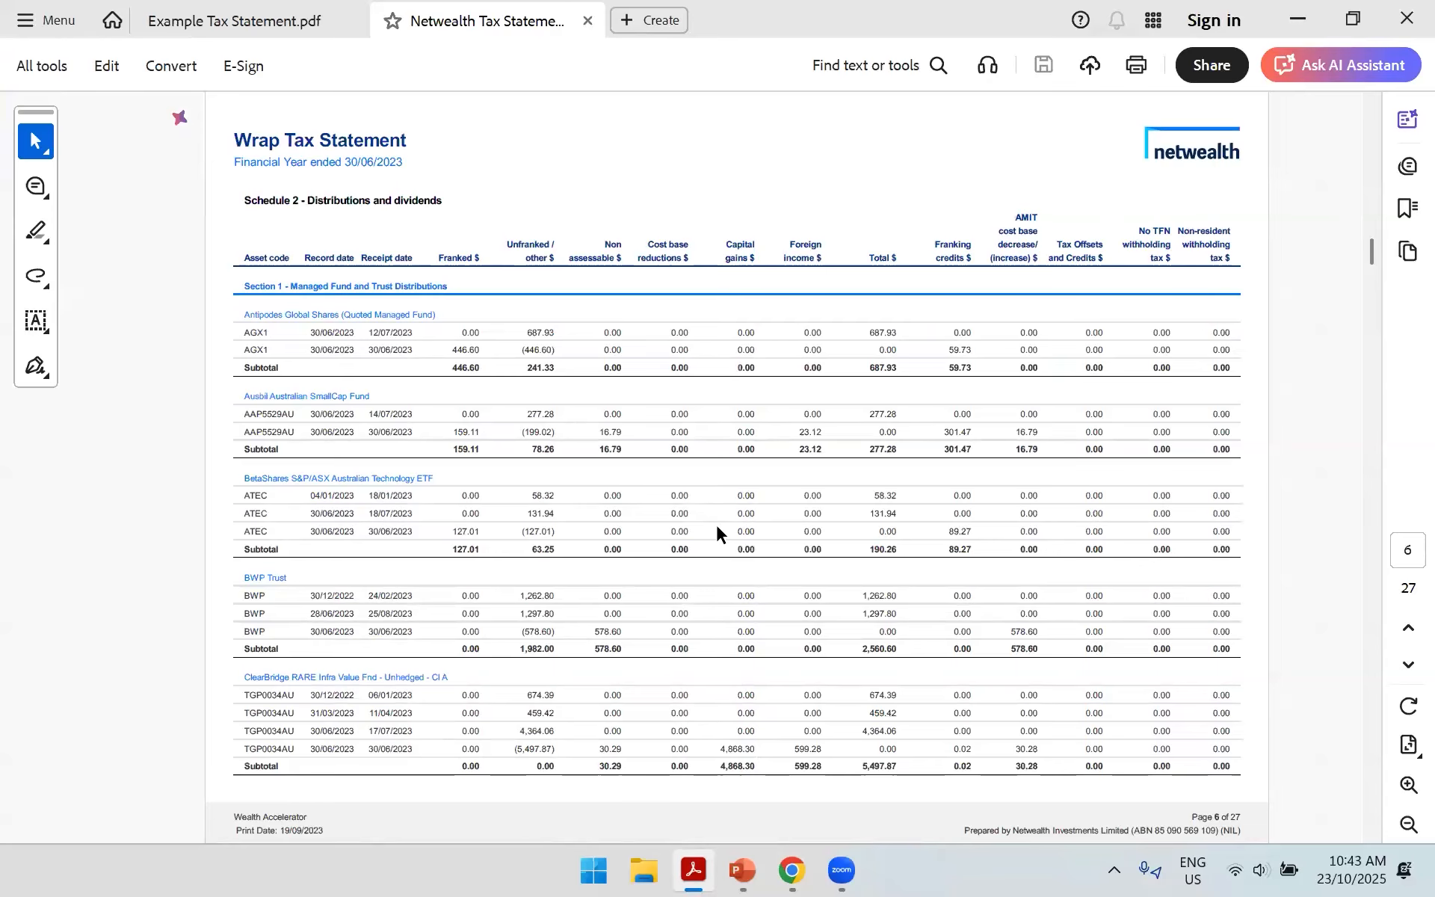
pyautogui.scroll(-2, 738, 449)
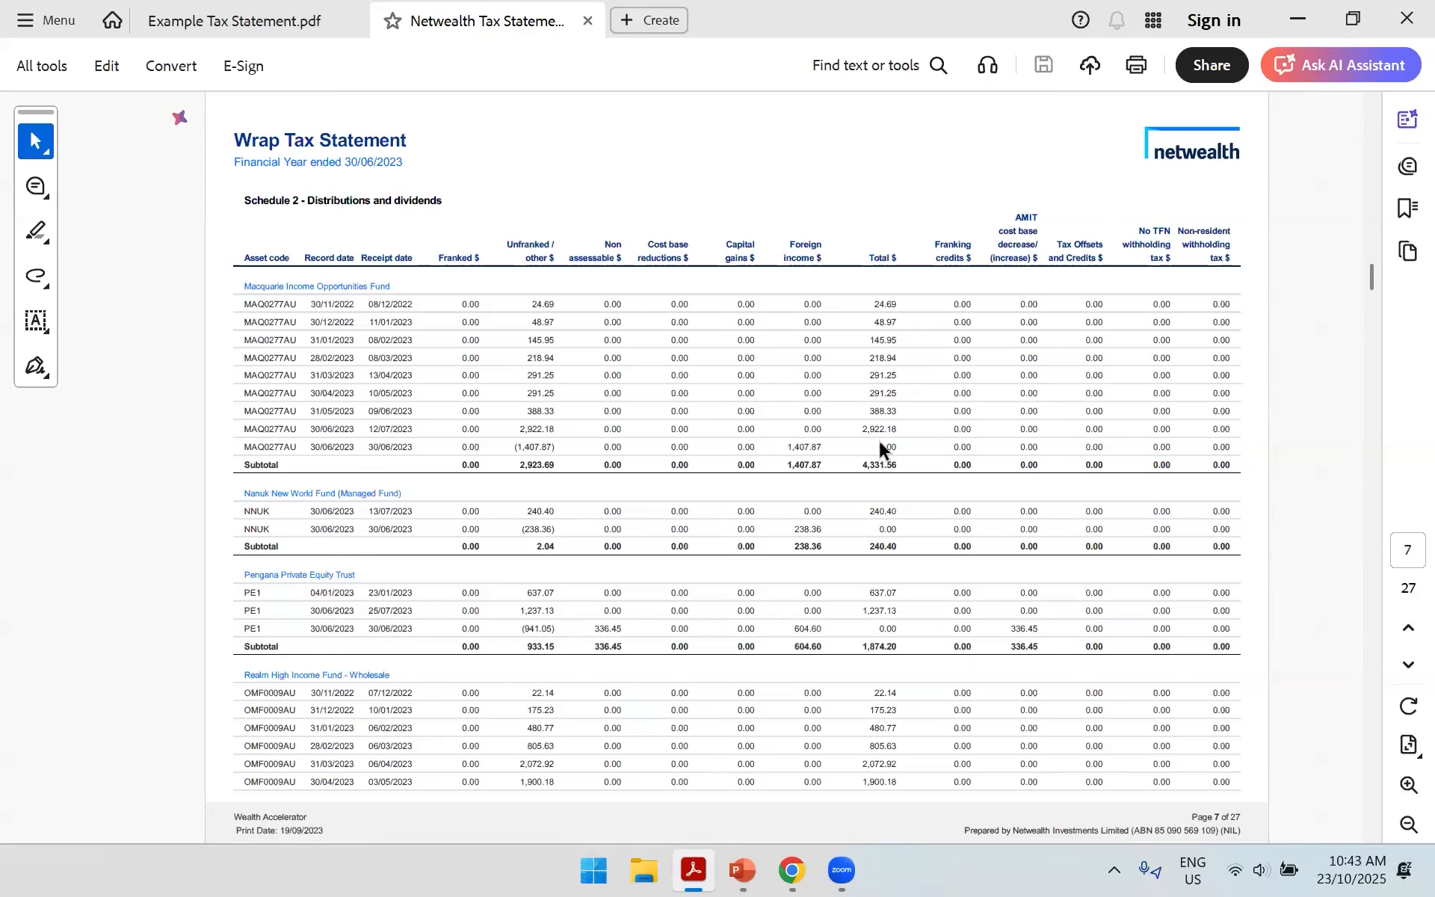
# Step: Close the supported securities list in Chrome and show the Wrap & Platforms Data Feed slide in PowerPoint
pyautogui.click(793, 871)
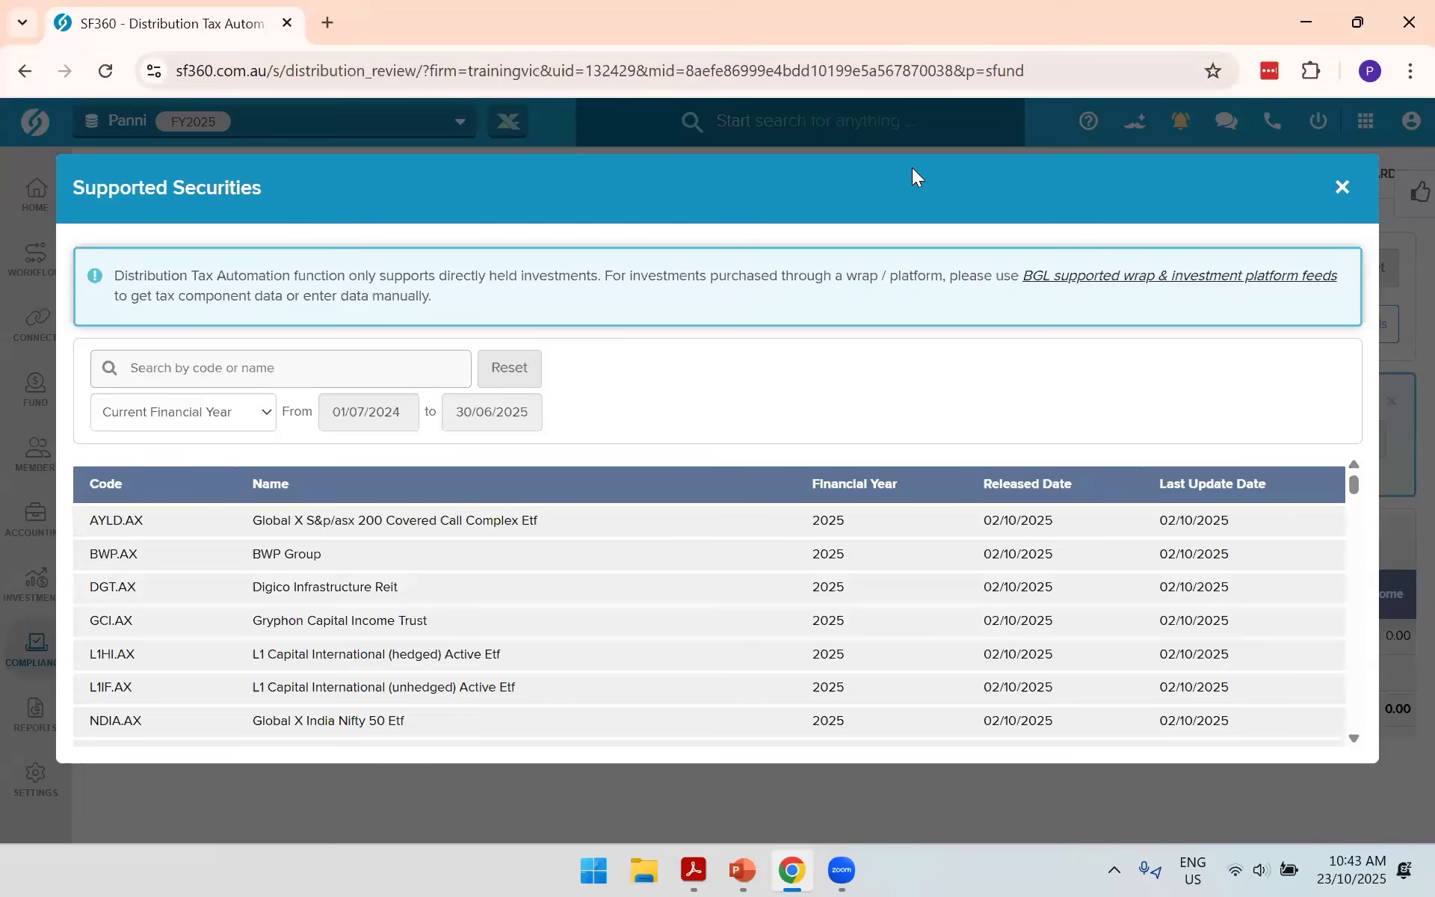
pyautogui.press('Escape')
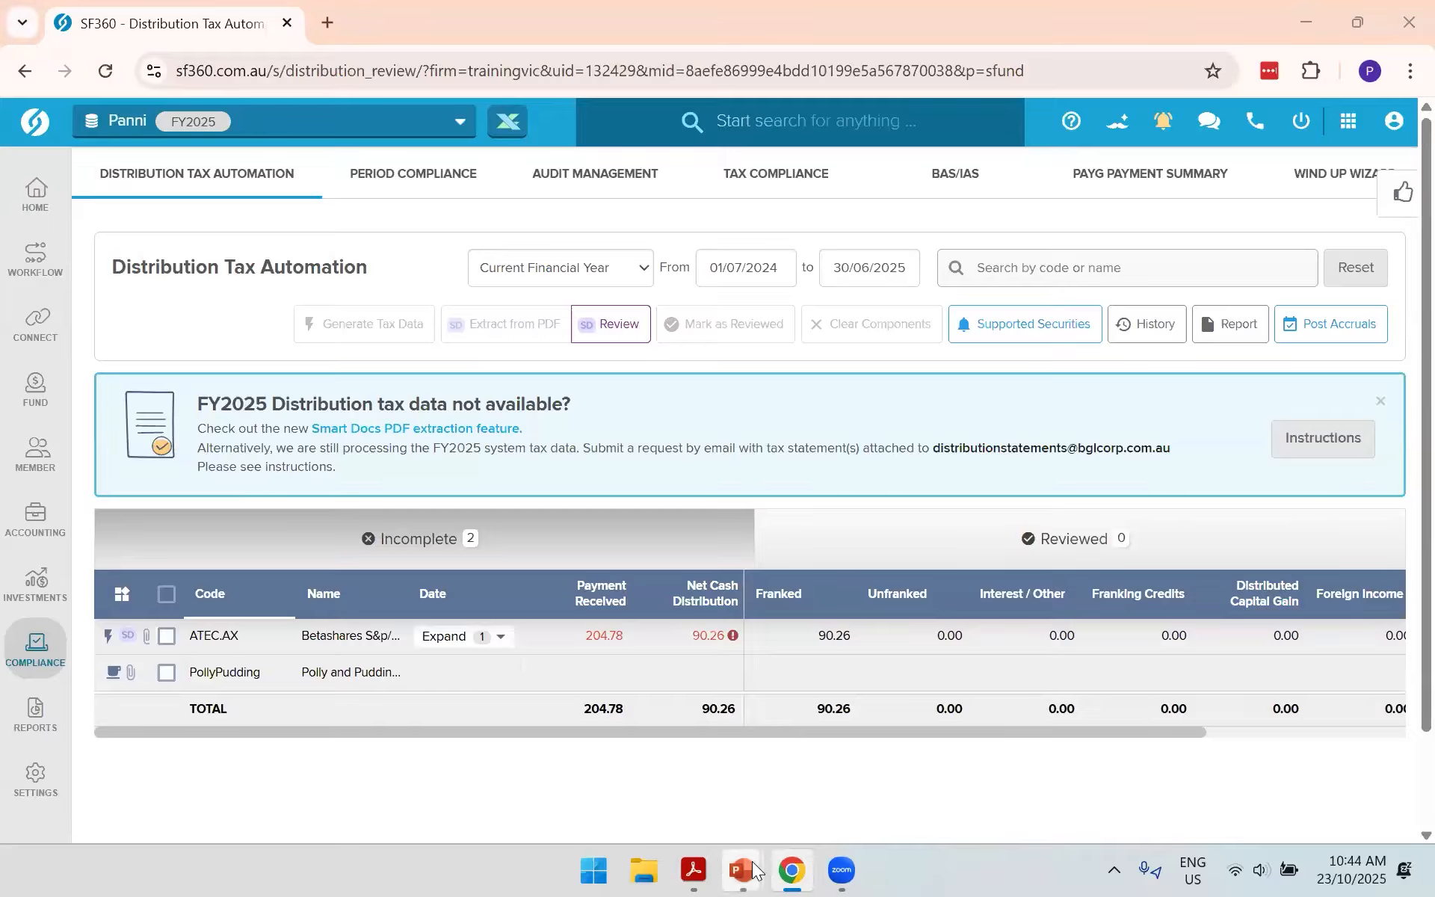
pyautogui.moveTo(743, 869)
pyautogui.click(820, 744)
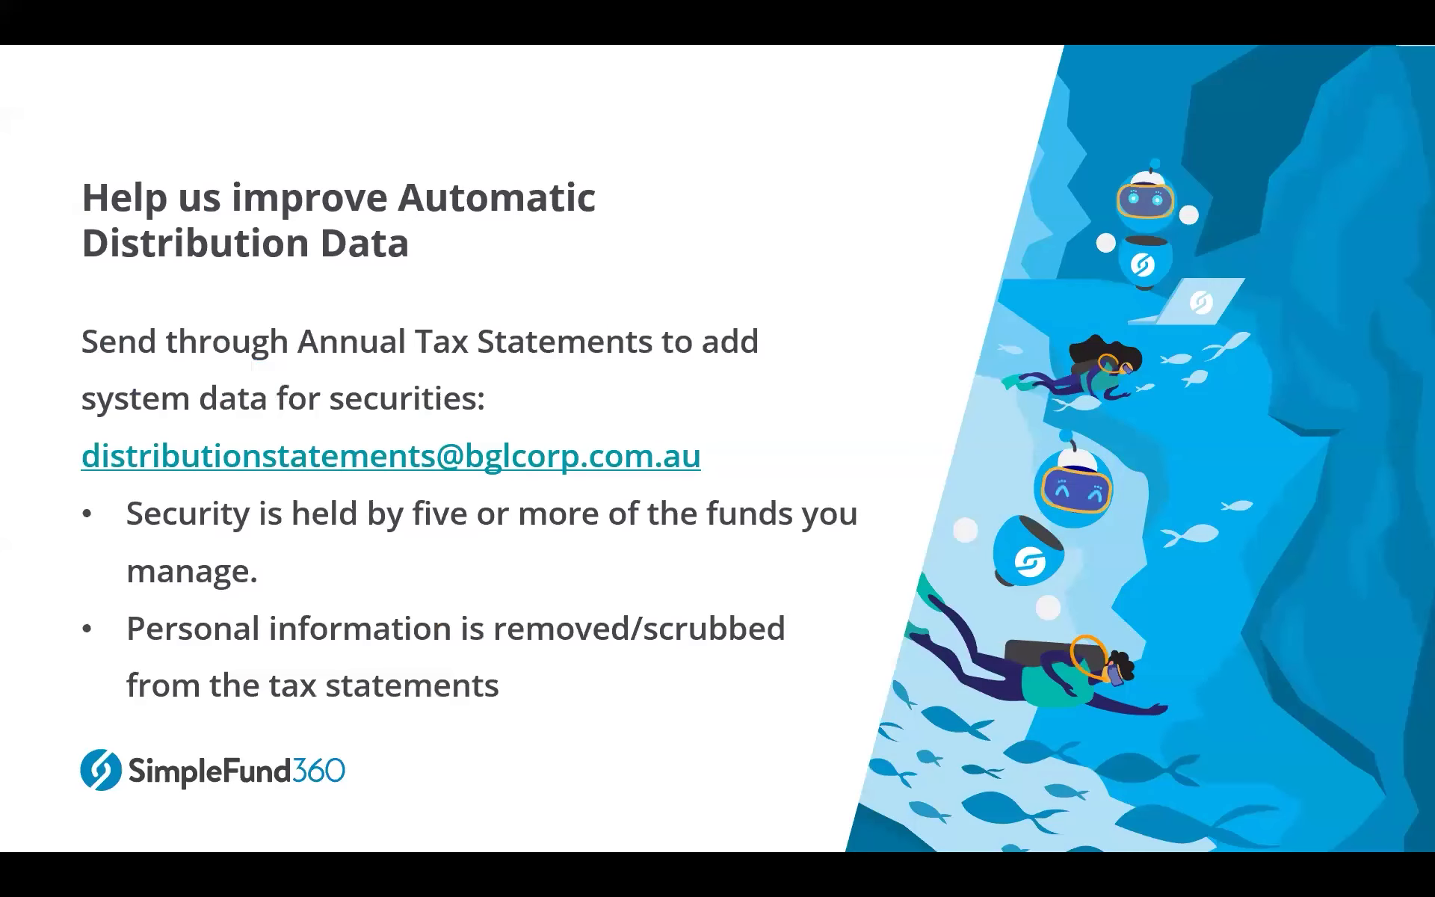
pyautogui.press('Right')
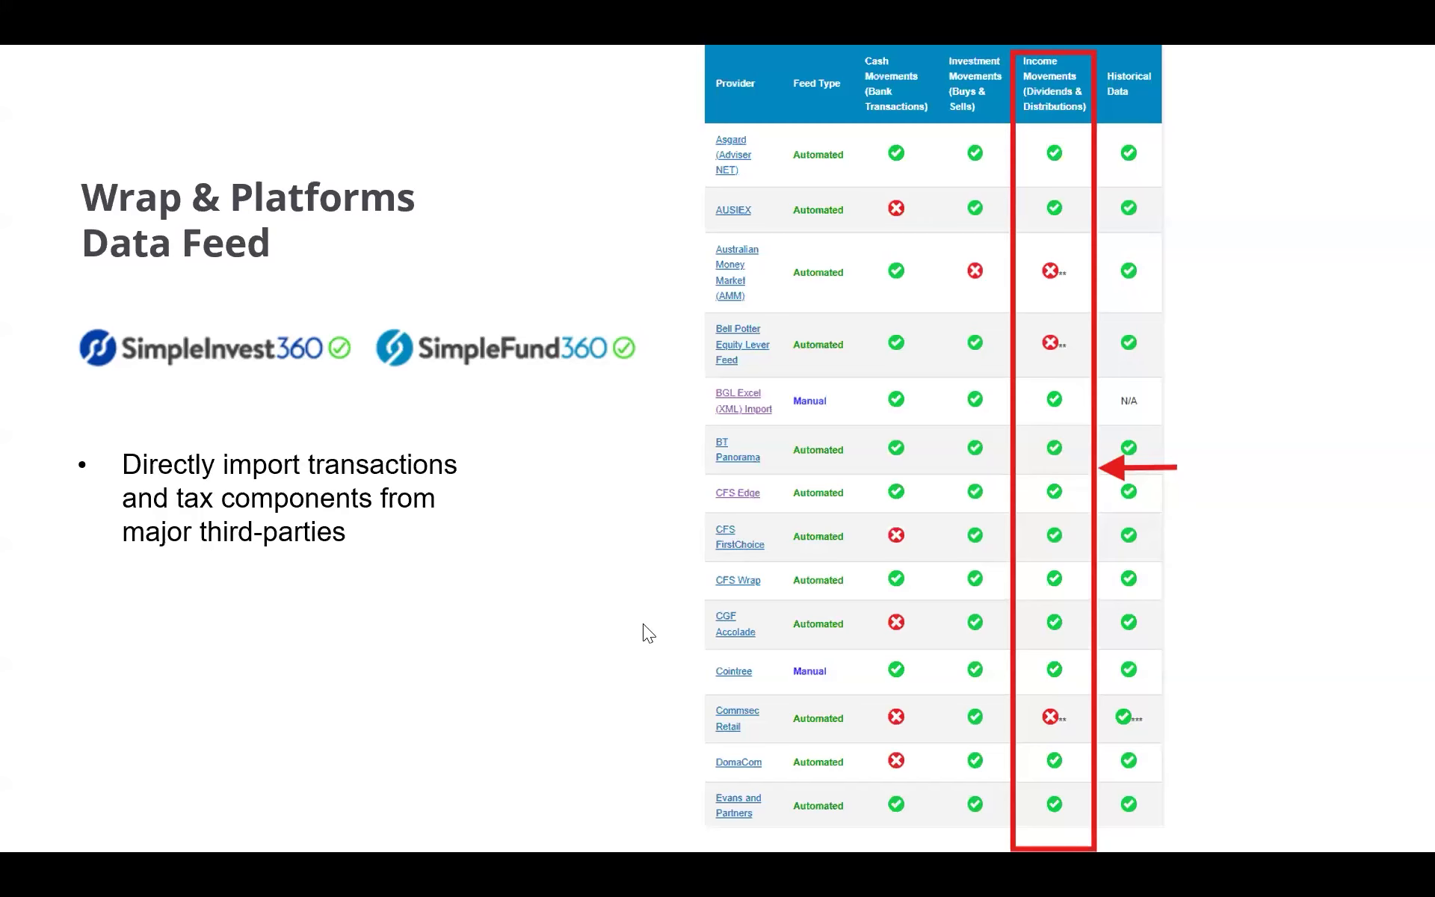
# Step: Switch to Simple Fund 360 in Chrome and view the Wraps and Platforms section of Feed Management
pyautogui.hotkey('alt', 'Tab')
pyautogui.moveTo(27, 327)
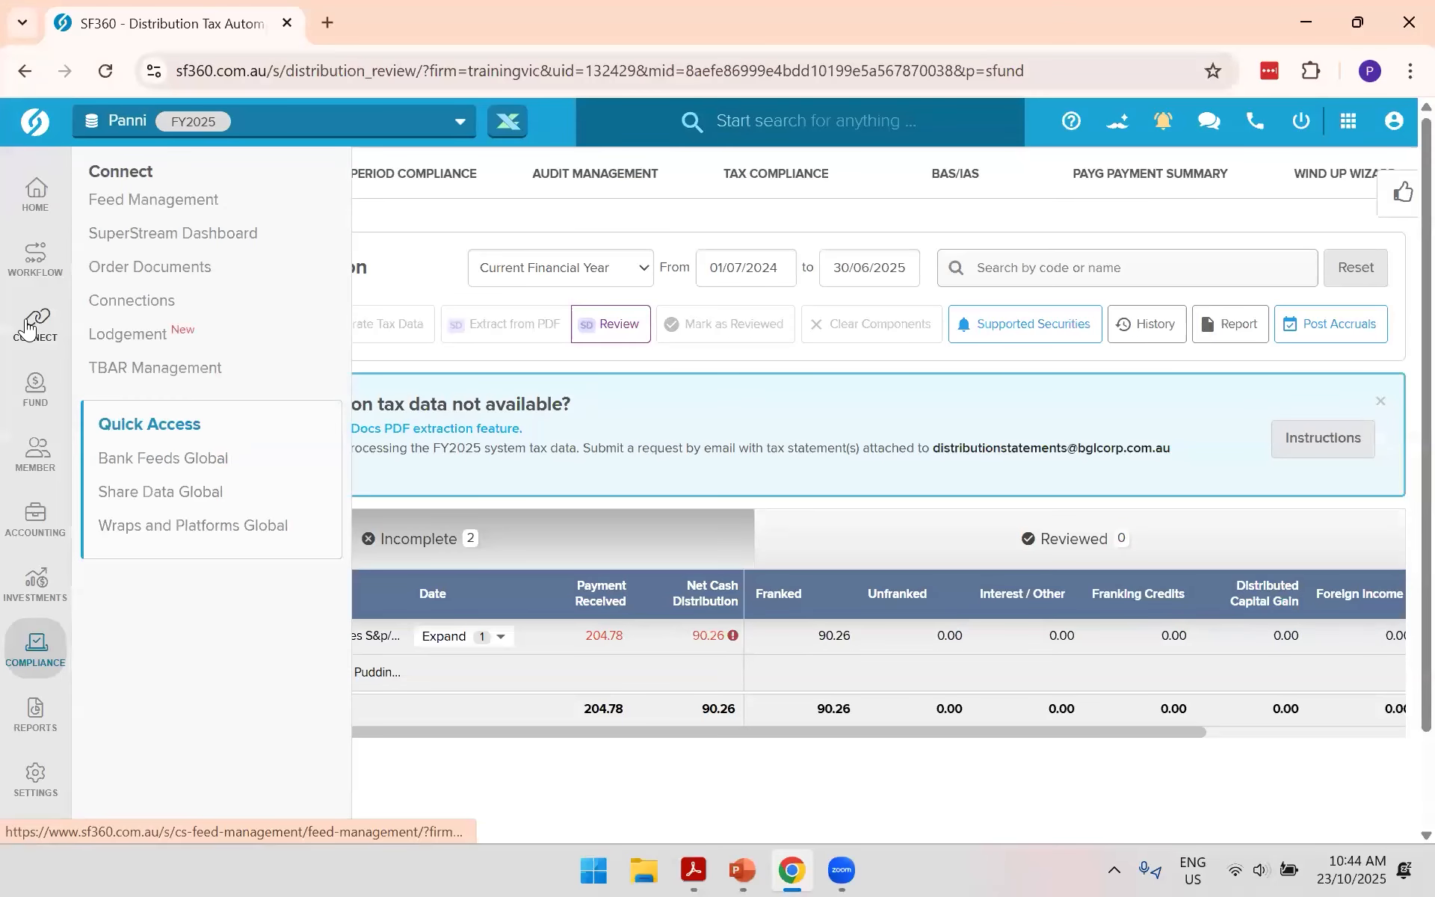
pyautogui.click(29, 327)
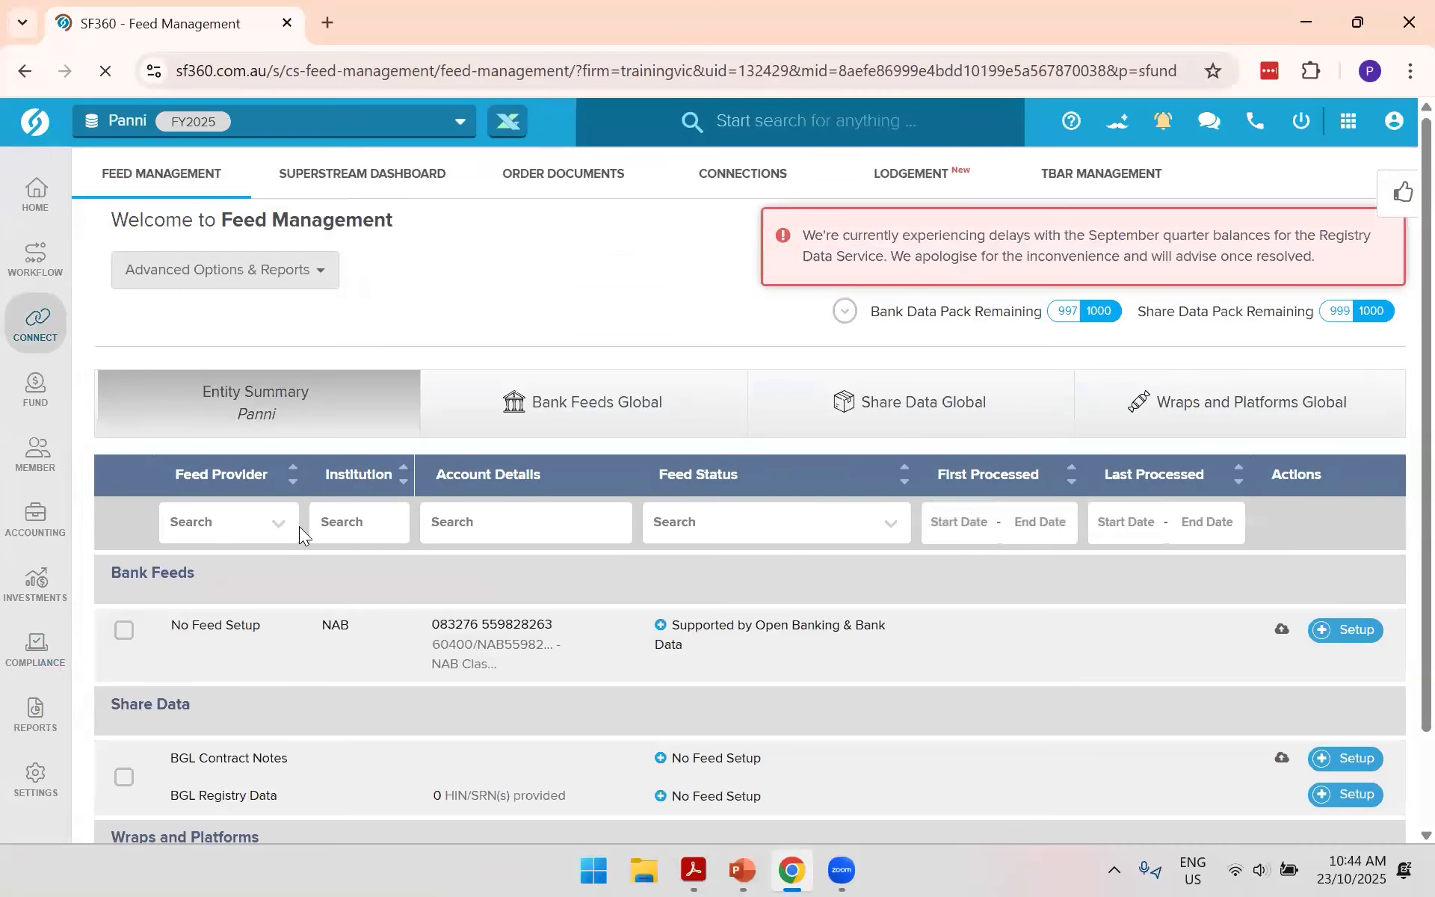
pyautogui.scroll(-2, 299, 524)
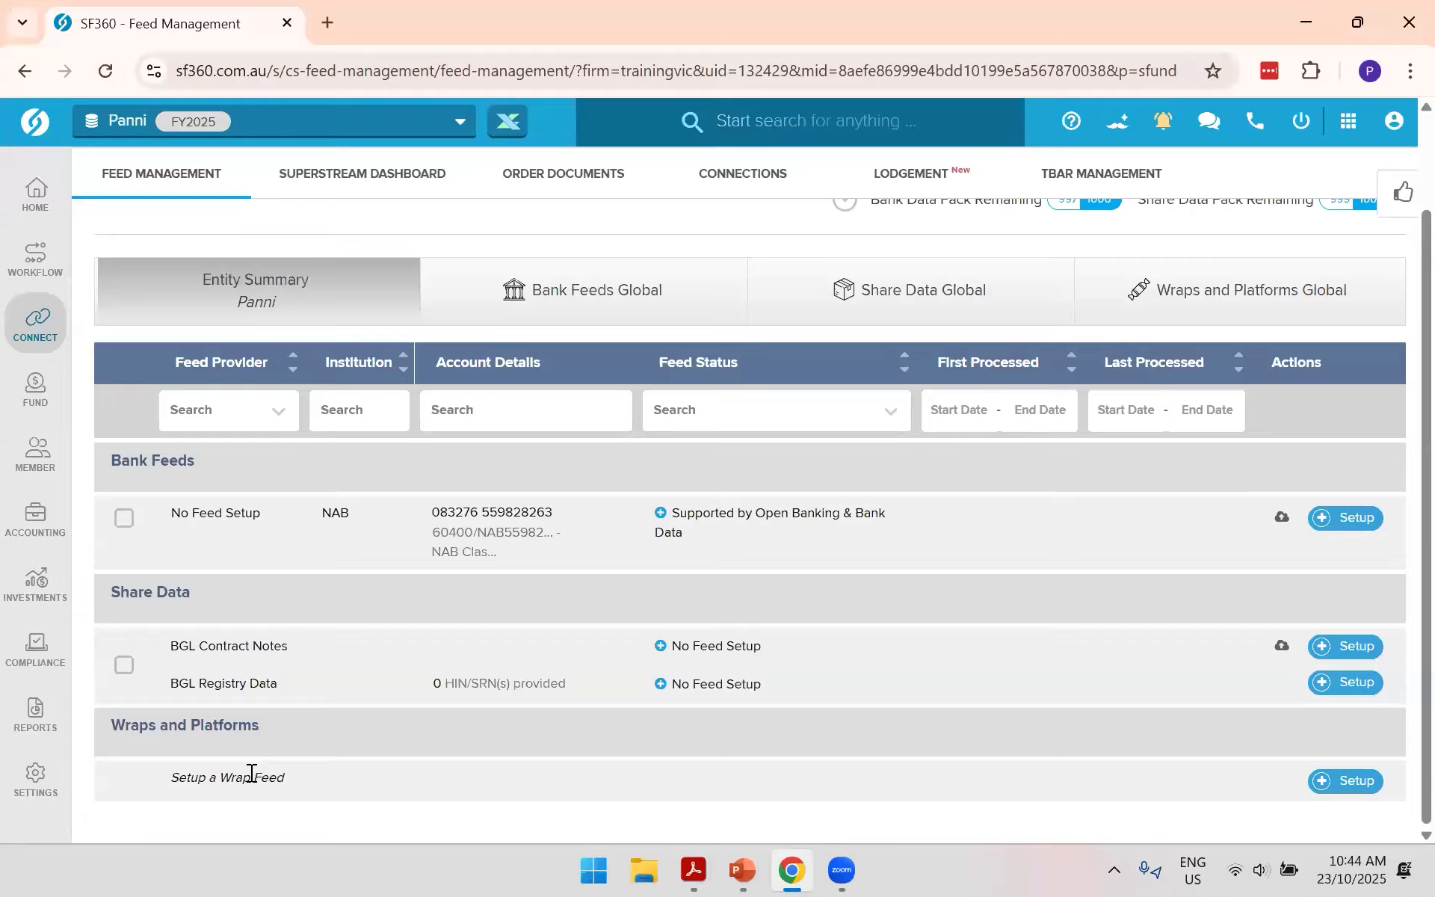
# Step: Switch to the PowerPoint slide show and advance it to the Wrap Statement Extractor slide
pyautogui.moveTo(742, 869)
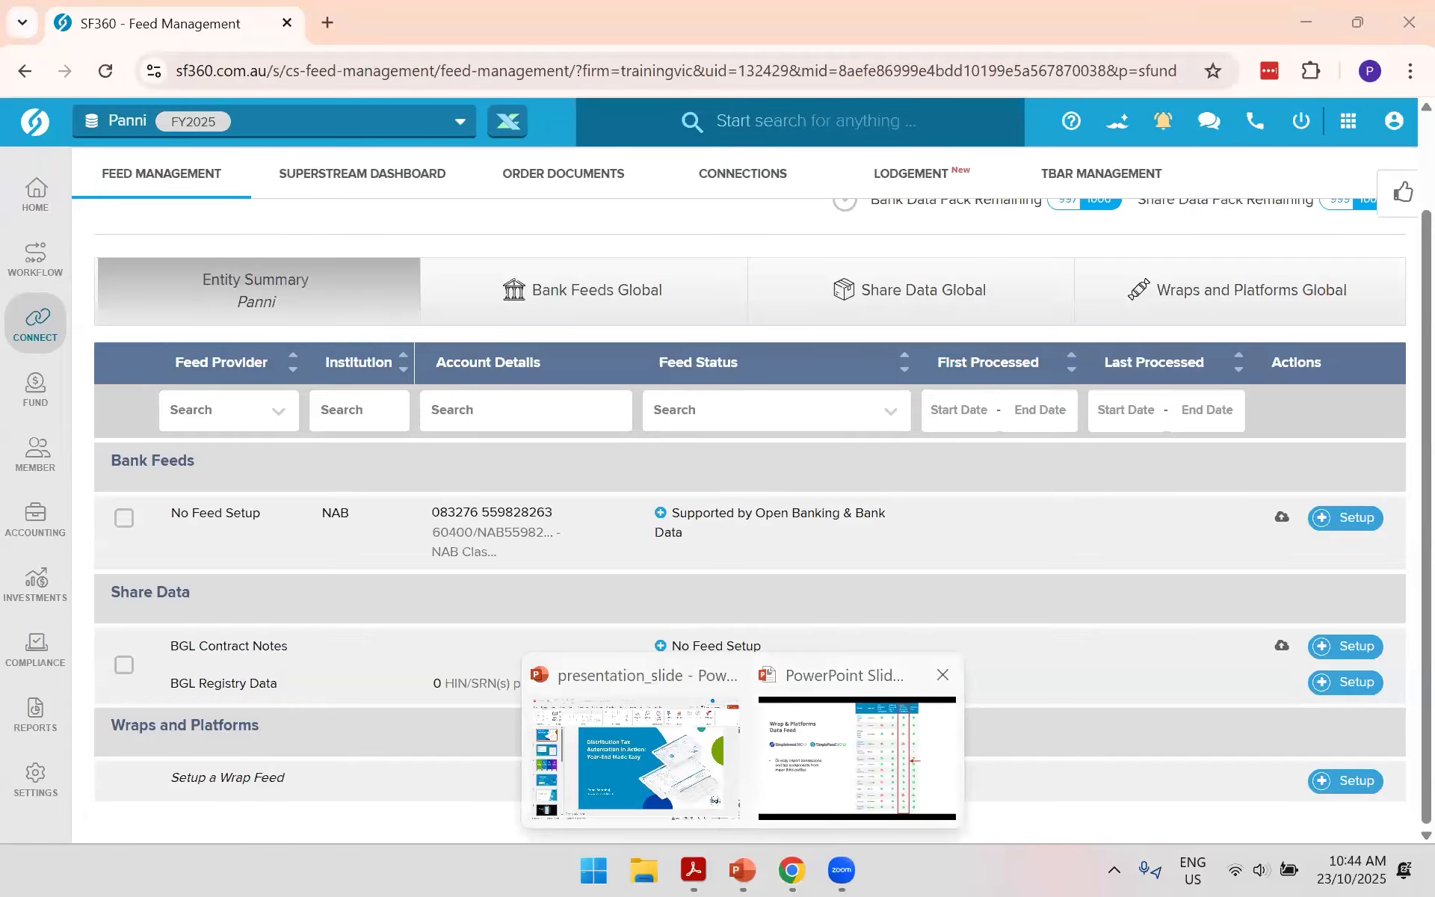
pyautogui.click(836, 743)
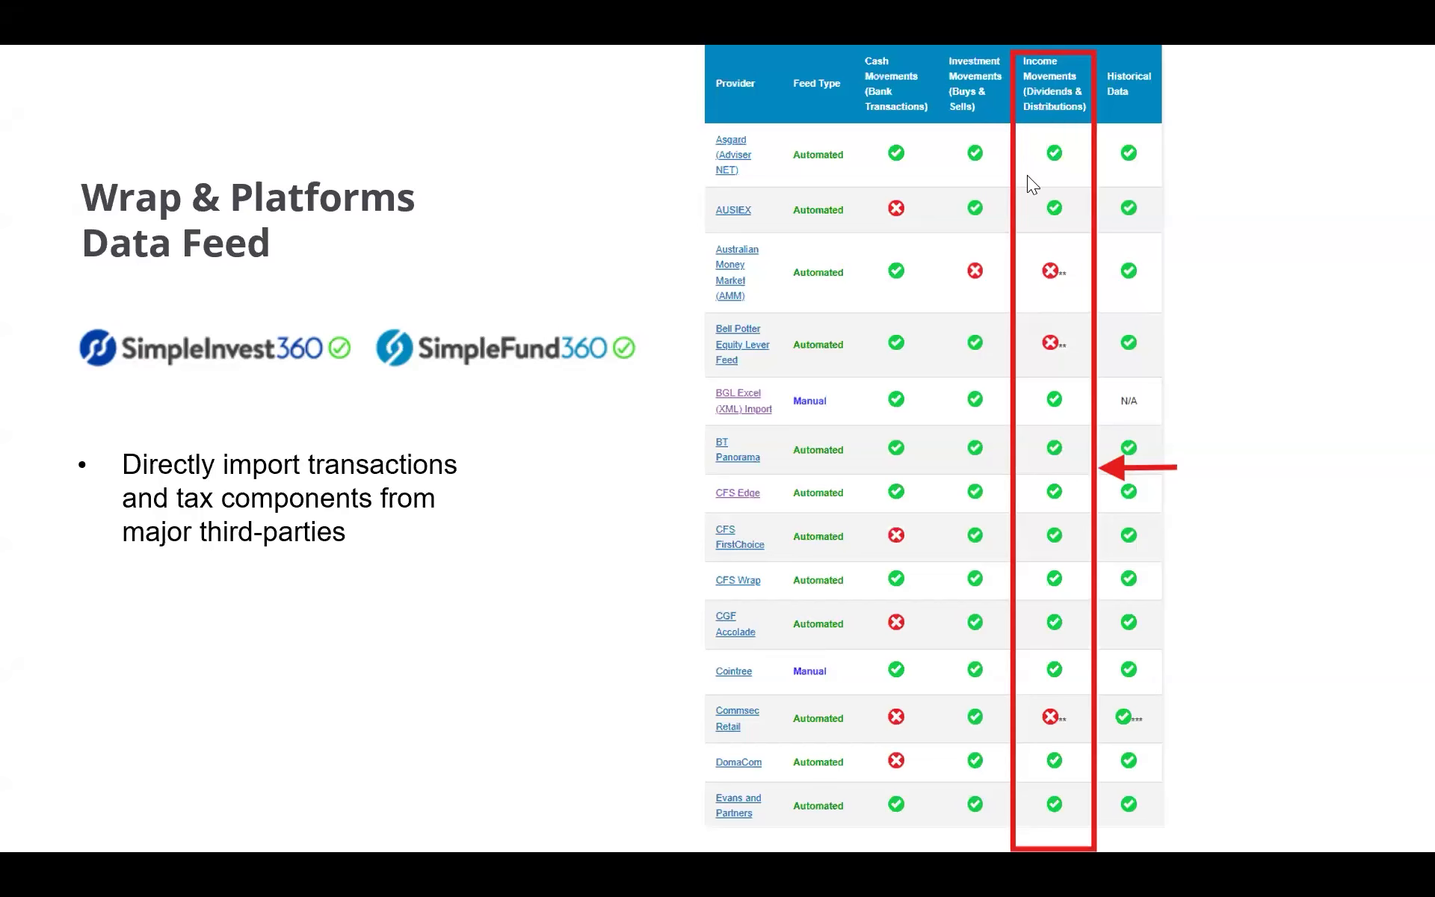
pyautogui.click(538, 520)
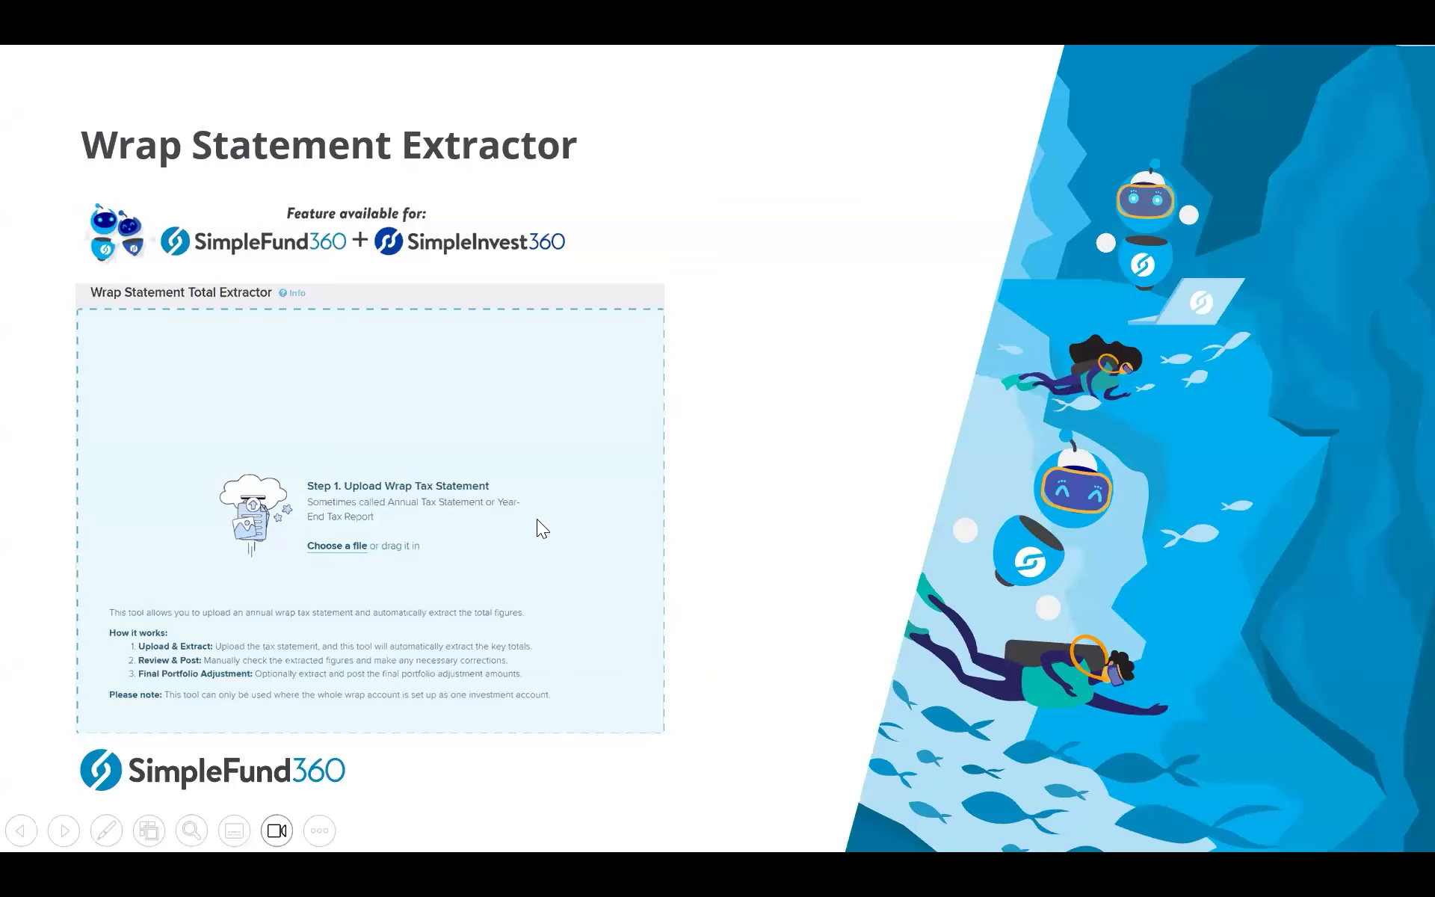
# Step: Return to Feed Management in Chrome, open the Wrap Statement Extractor, and view the wrap and other account choices
pyautogui.hotkey('alt', 'Tab')
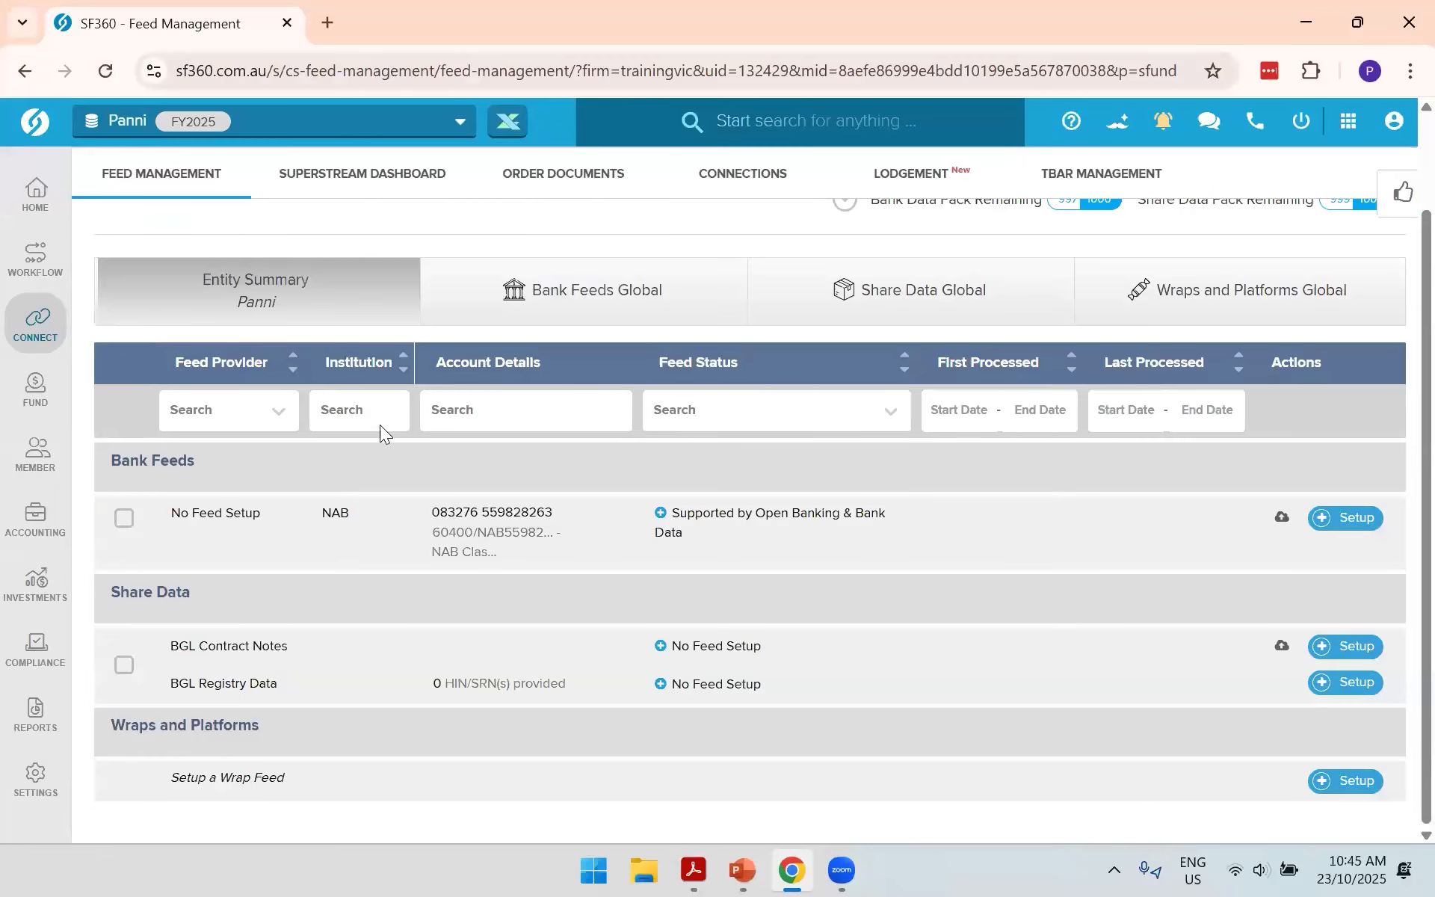
pyautogui.scroll(2, 254, 296)
pyautogui.click(281, 272)
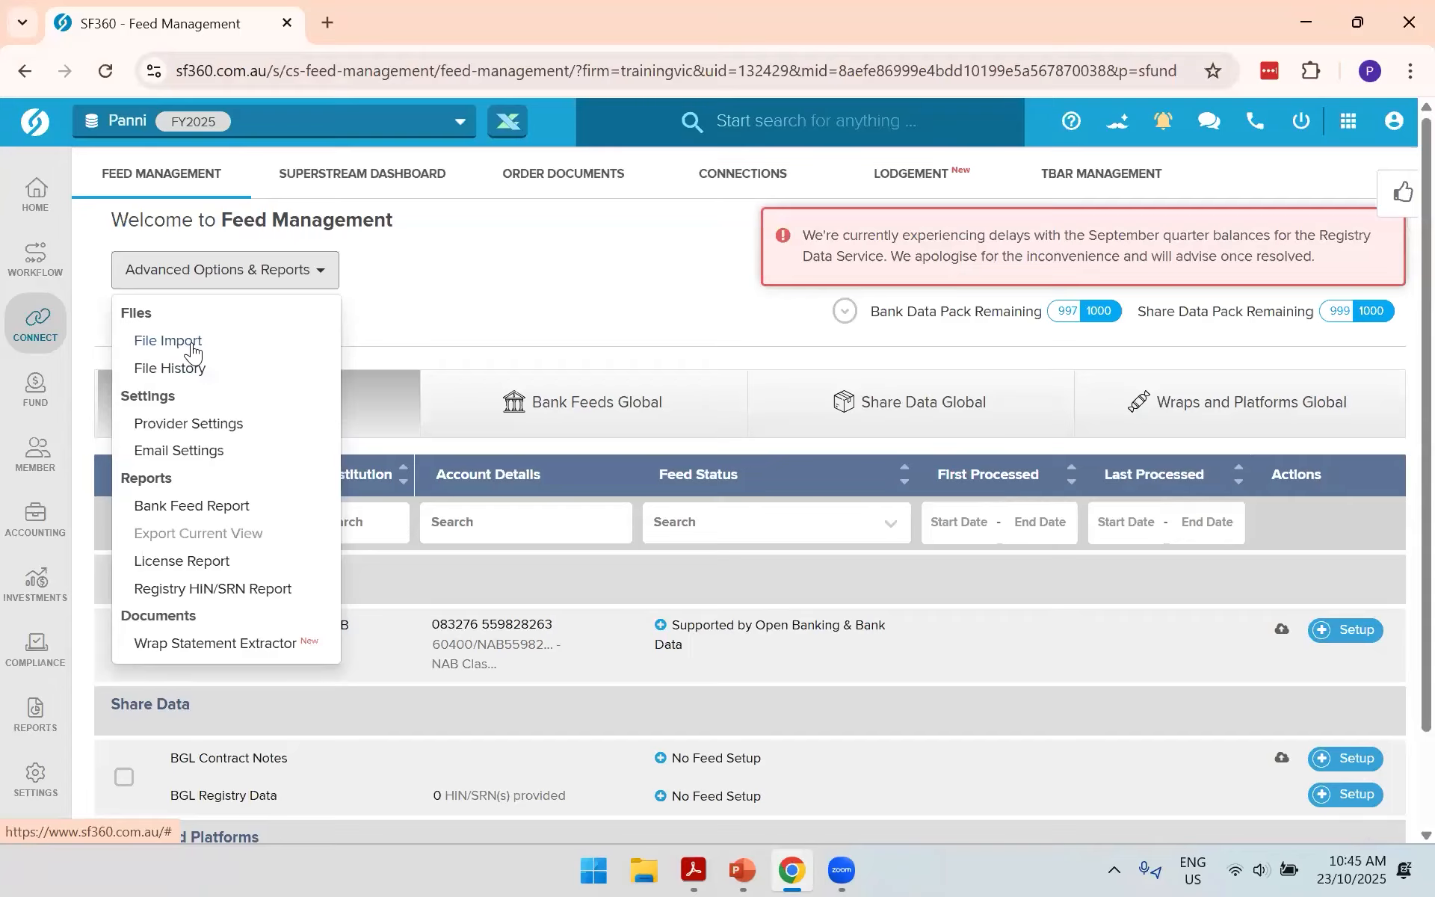
pyautogui.click(241, 647)
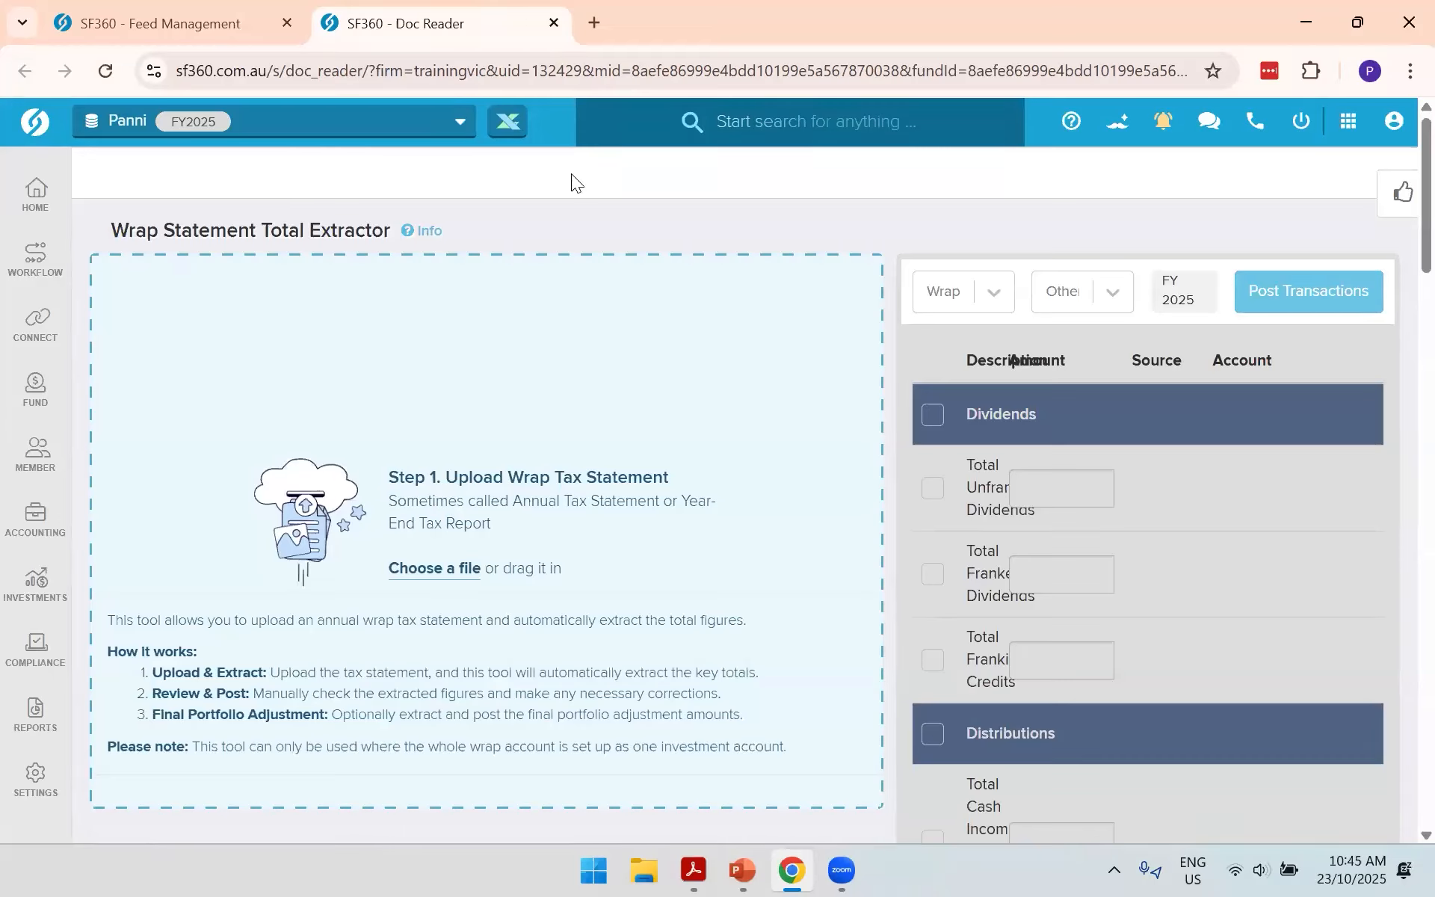
pyautogui.click(994, 295)
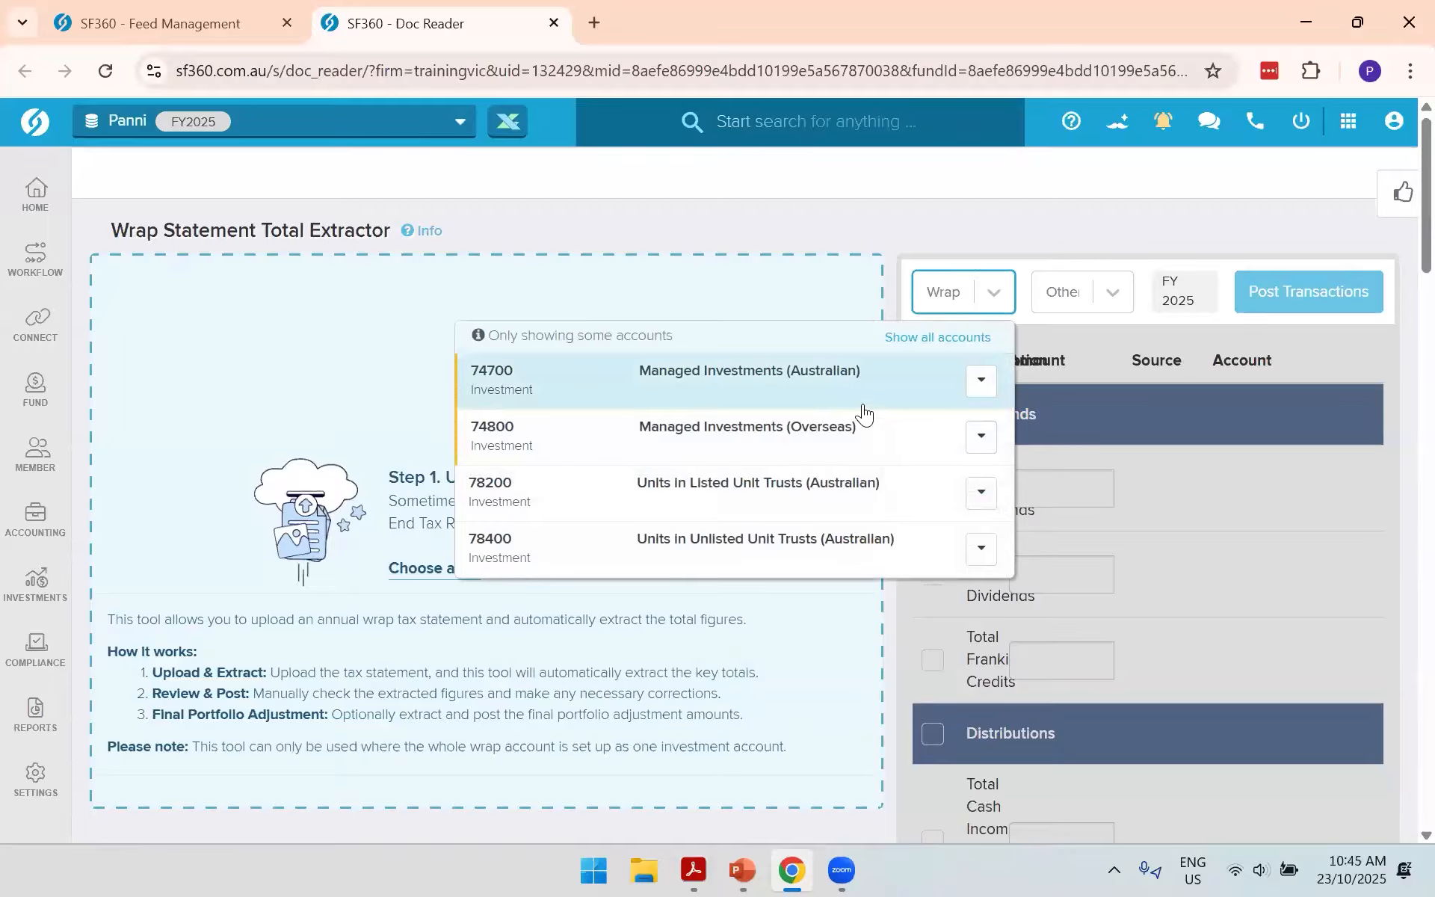
pyautogui.click(1105, 295)
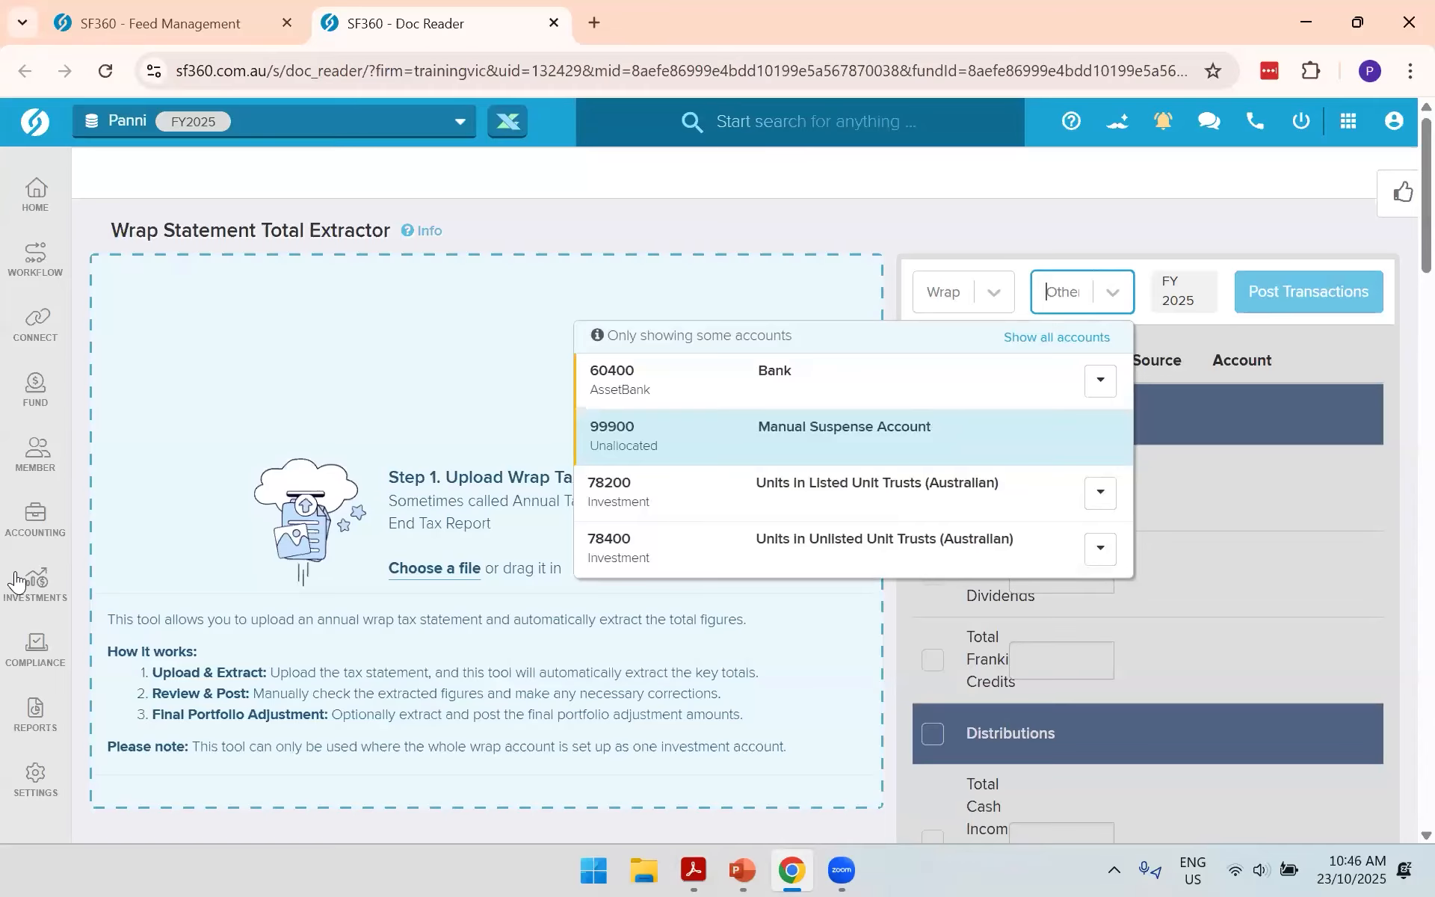
# Step: Leave the Wrap Statement Extractor and reopen Distribution Tax Automation
pyautogui.moveTo(35, 649)
pyautogui.click(241, 218)
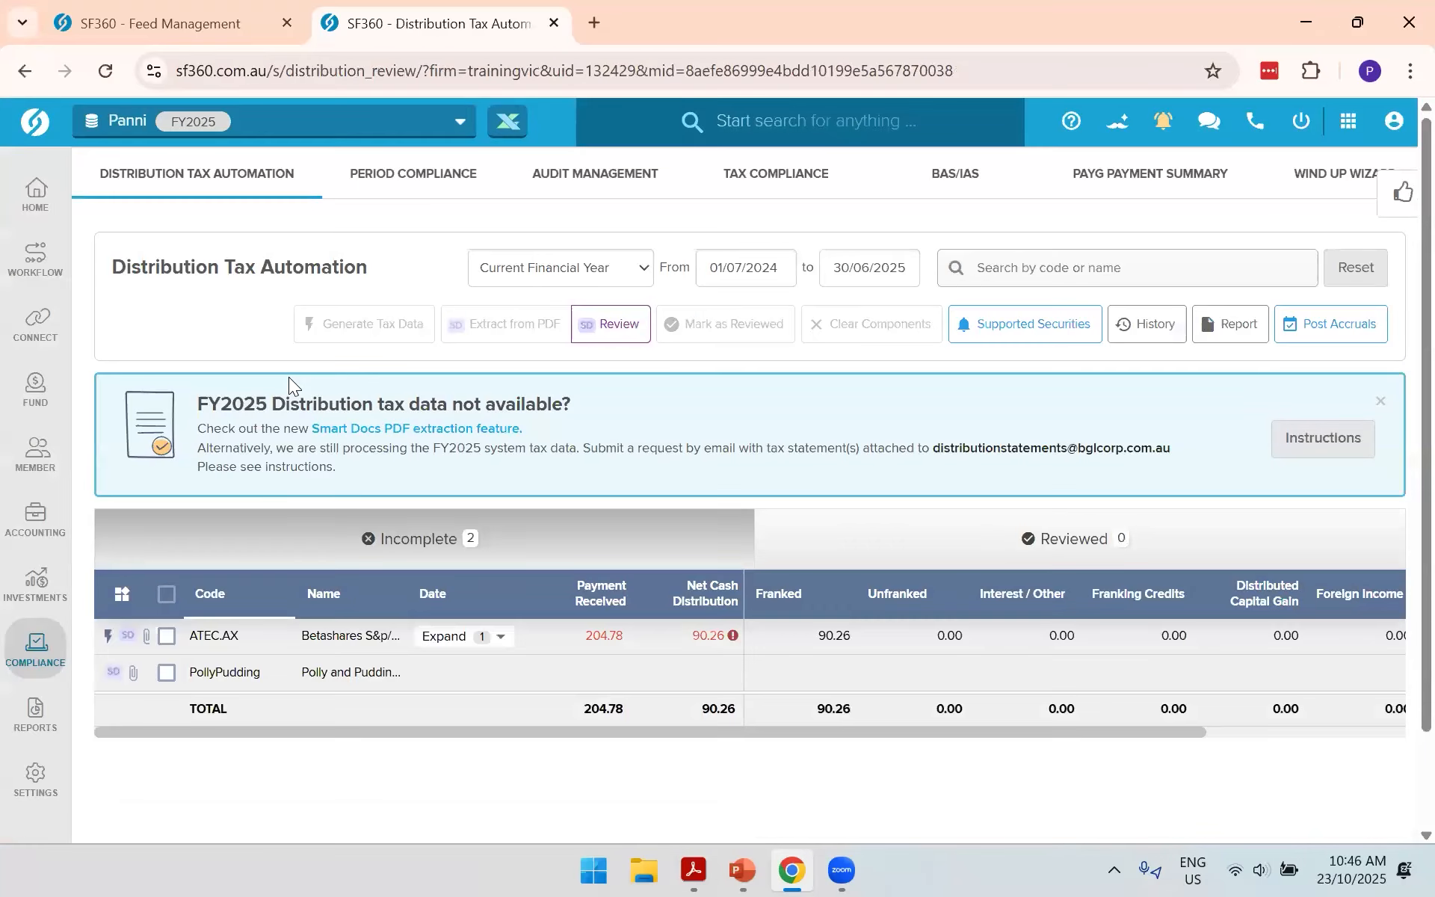